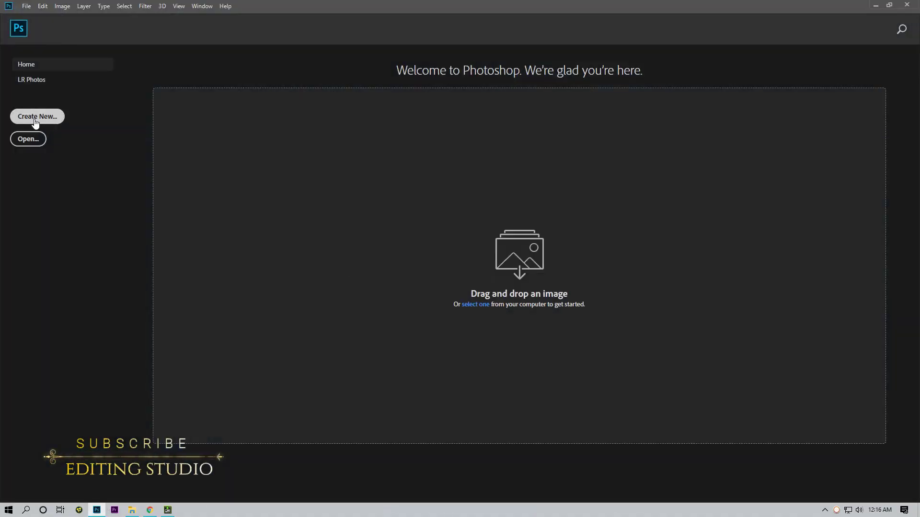
# Create a blank white 1200 × 1200 px document at 72 ppi and 16-bit colour.
pyautogui.click(35, 120)
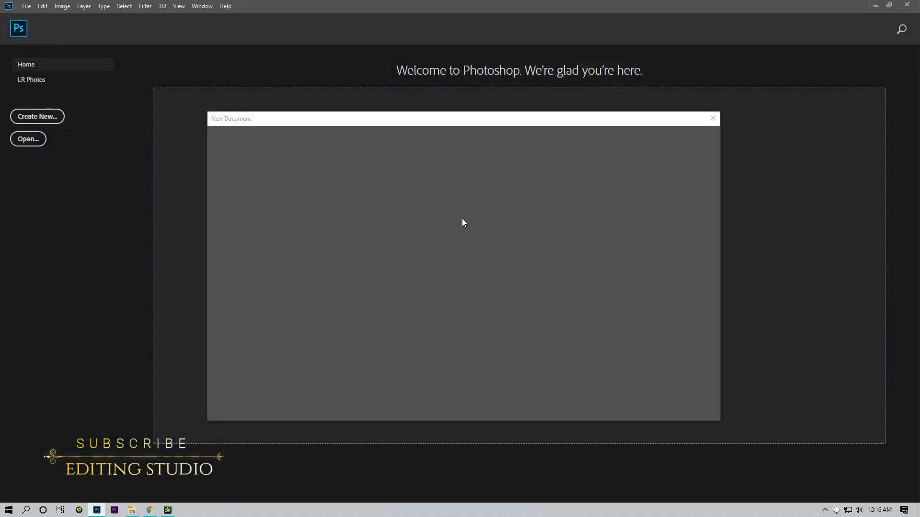
pyautogui.moveTo(600, 235); pyautogui.dragTo(580, 240)
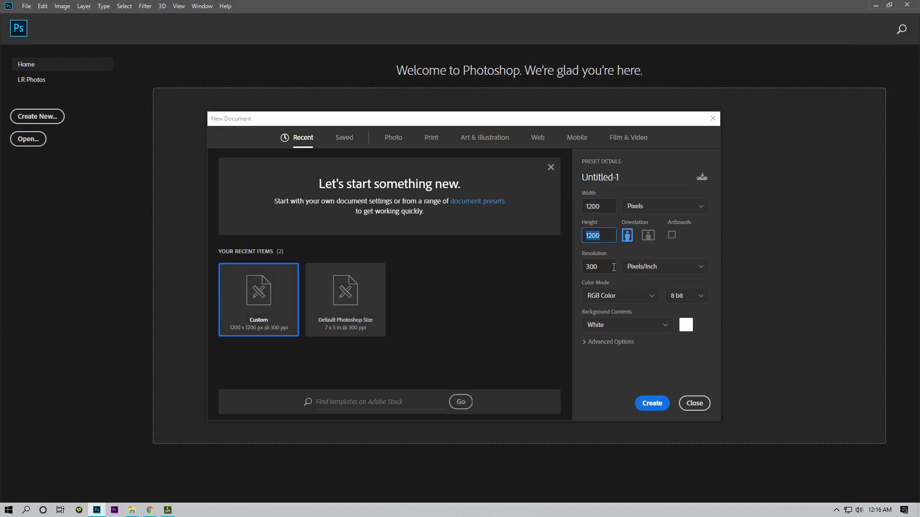
pyautogui.write('72')
pyautogui.click(687, 296)
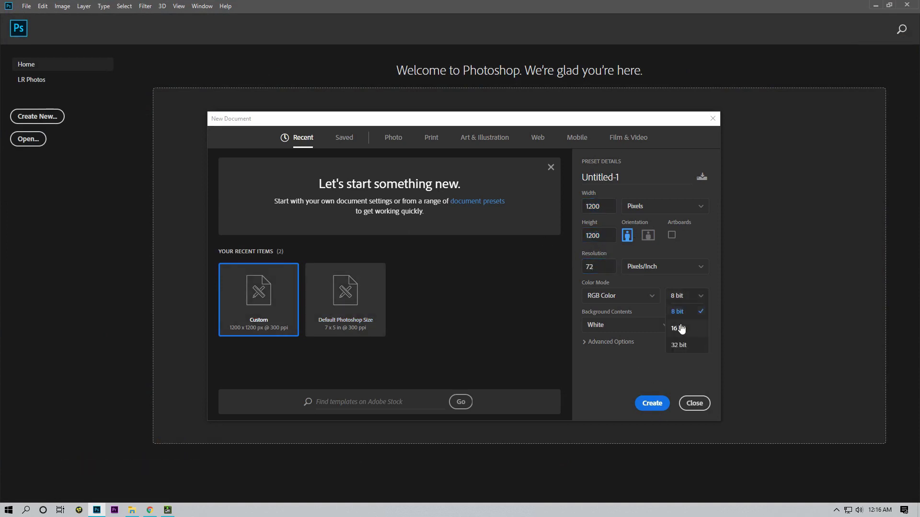
pyautogui.click(677, 323)
pyautogui.click(652, 403)
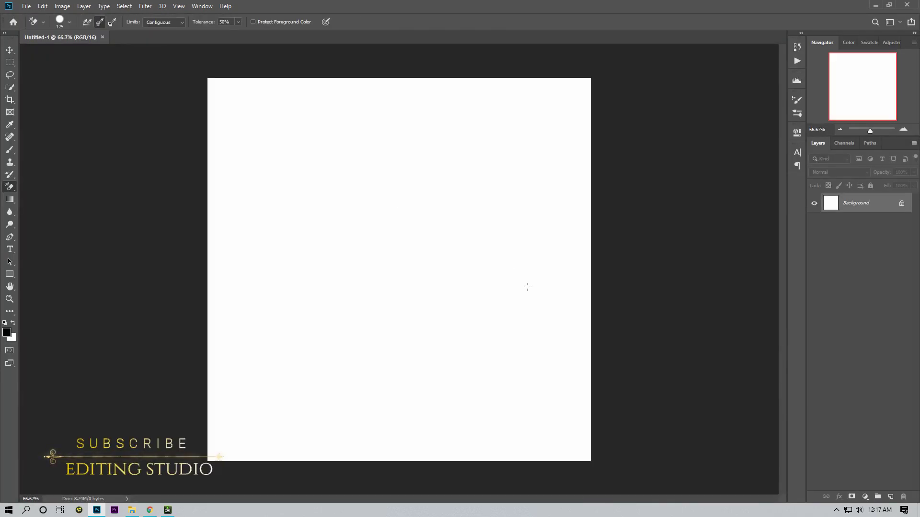
# Place the cleanshave photo on the canvas, scaled to about 120% to cover it.
pyautogui.click(11, 51)
pyautogui.click(876, 5)
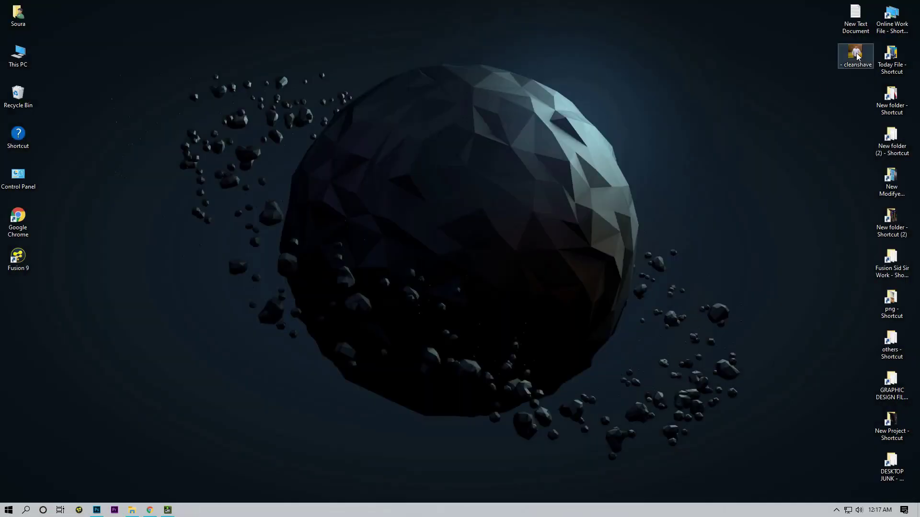
pyautogui.click(97, 510)
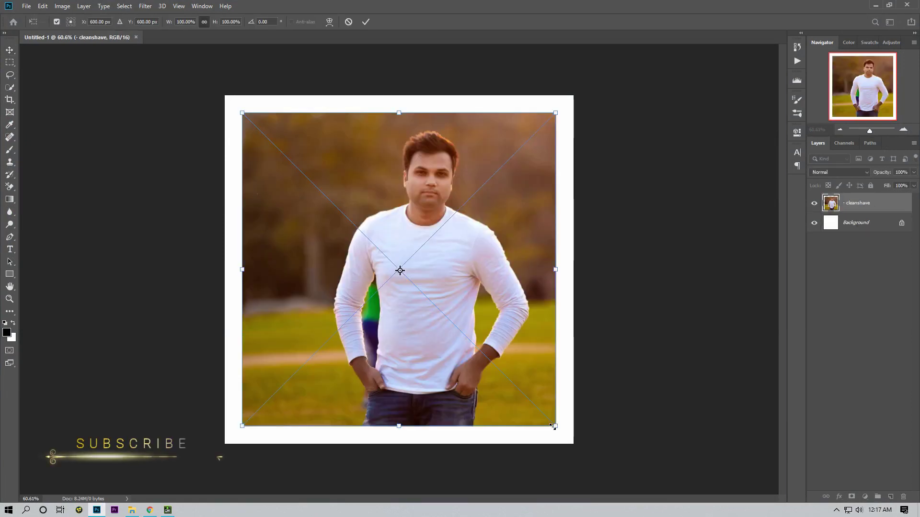
pyautogui.moveTo(558, 428); pyautogui.dragTo(588, 457)
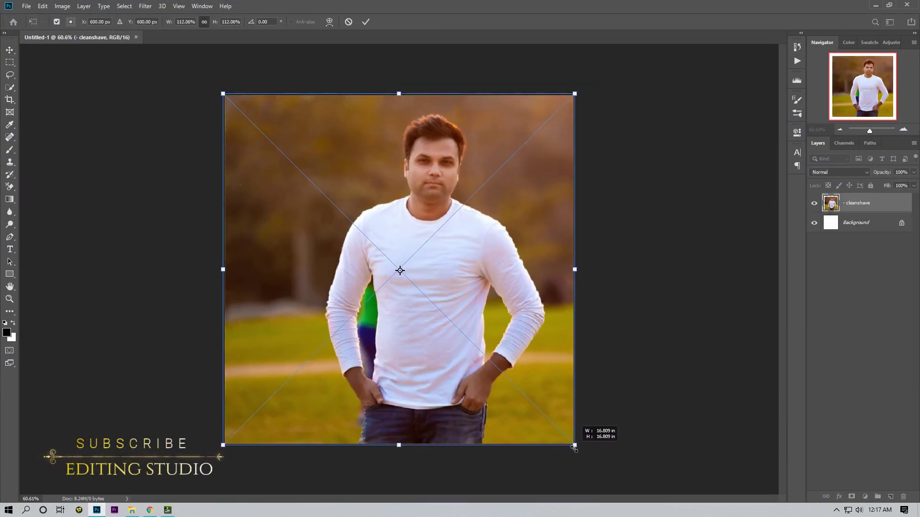
pyautogui.moveTo(531, 364); pyautogui.dragTo(517, 364)
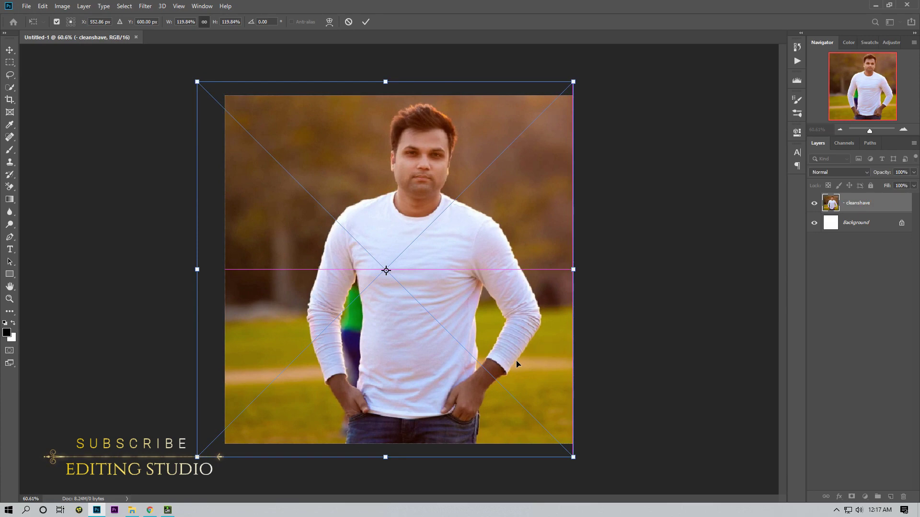
pyautogui.moveTo(502, 300); pyautogui.dragTo(502, 295)
# Commit the placed photo and rasterize the cleanshave layer.
pyautogui.click(366, 21)
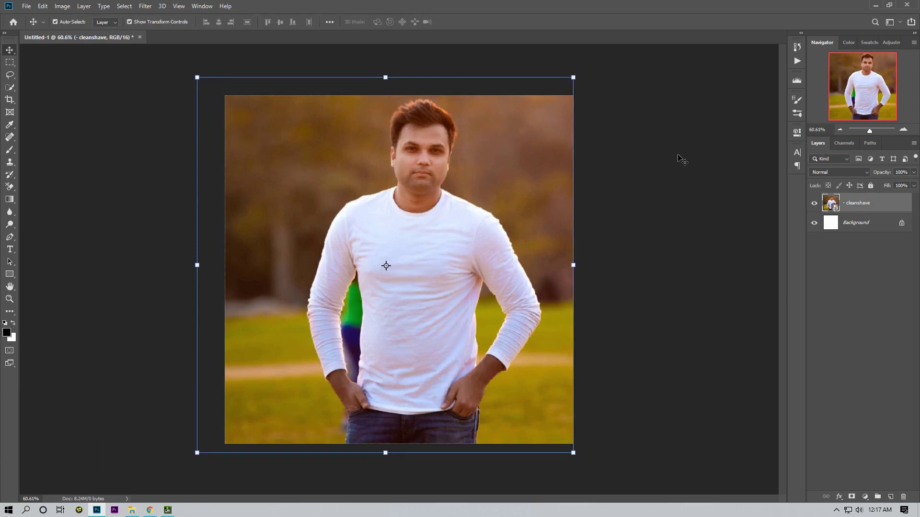
pyautogui.rightClick(875, 206)
pyautogui.click(817, 267)
pyautogui.click(585, 333)
pyautogui.click(862, 203)
# Launch Topaz Adjust 5 from the Filter menu and start its 30-day trial.
pyautogui.click(145, 6)
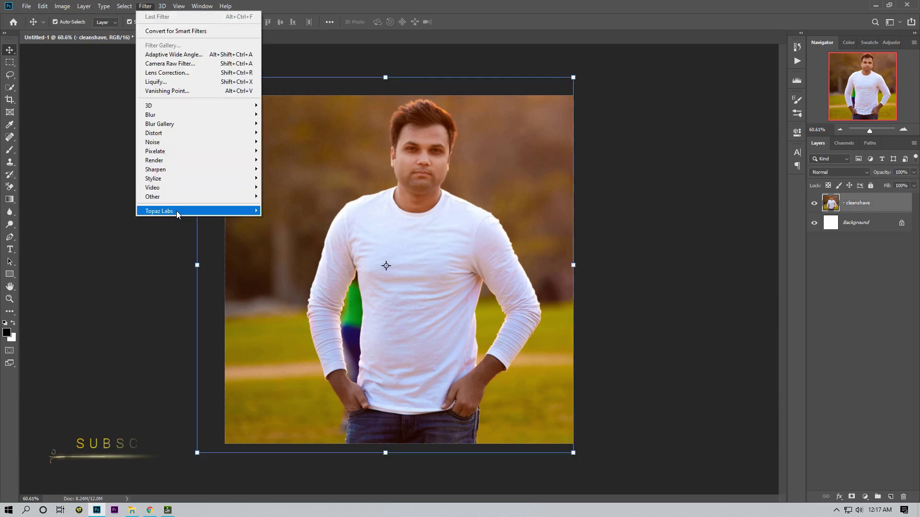
pyautogui.moveTo(159, 211)
pyautogui.click(282, 211)
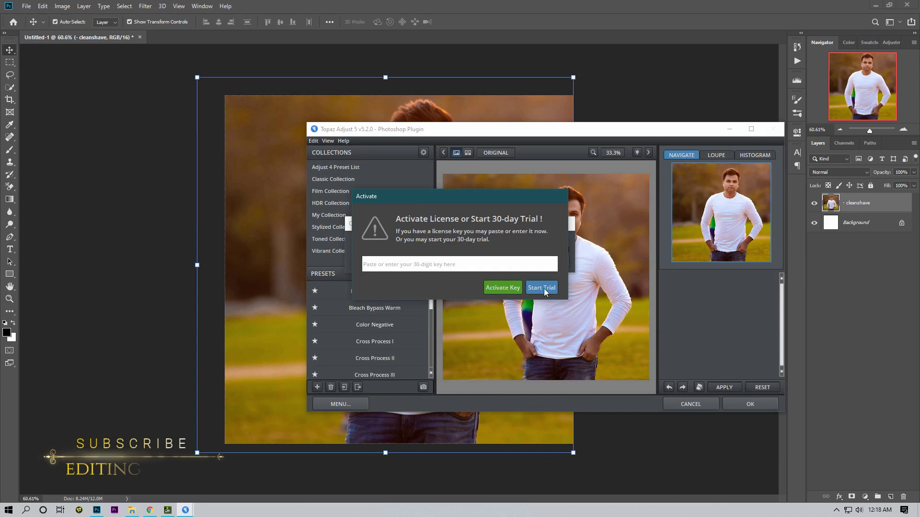
pyautogui.click(545, 288)
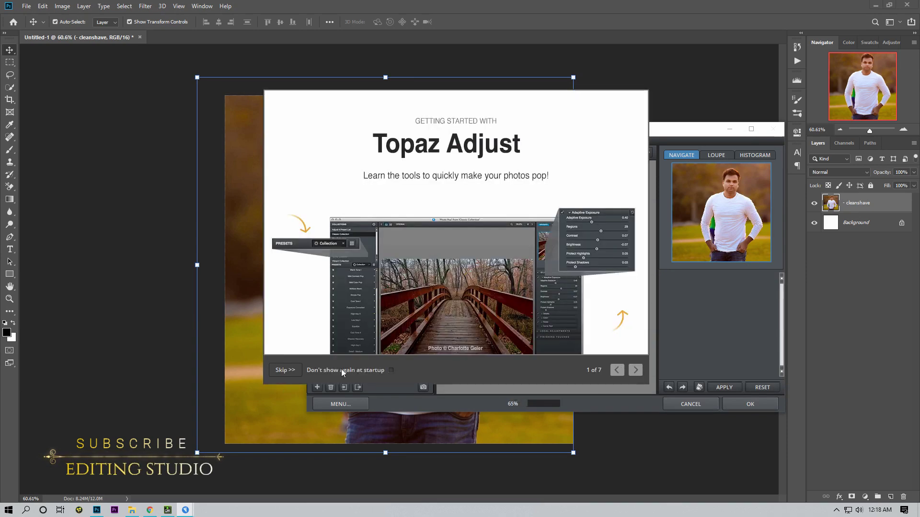
# Dismiss the intro tour and apply the Vibrant Collection Clarity preset.
pyautogui.click(392, 370)
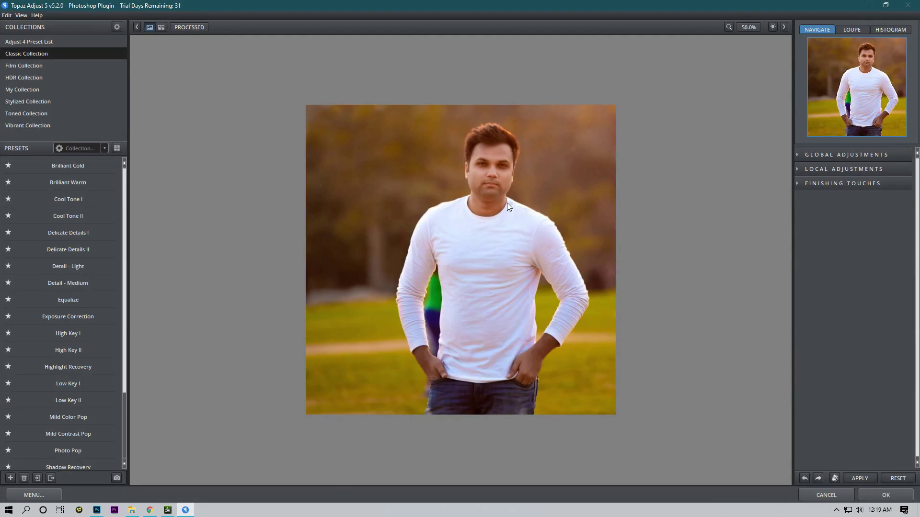
pyautogui.click(499, 192)
pyautogui.click(528, 149)
pyautogui.moveTo(68, 181)
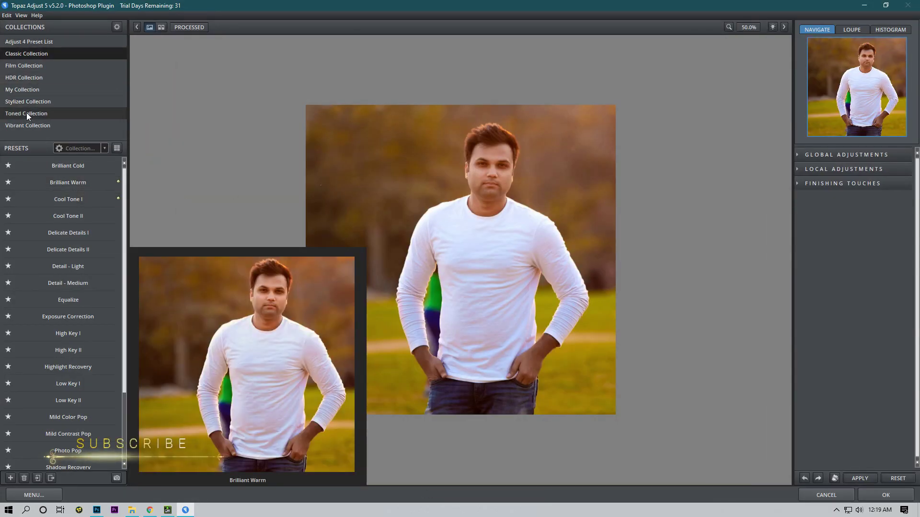
pyautogui.click(24, 125)
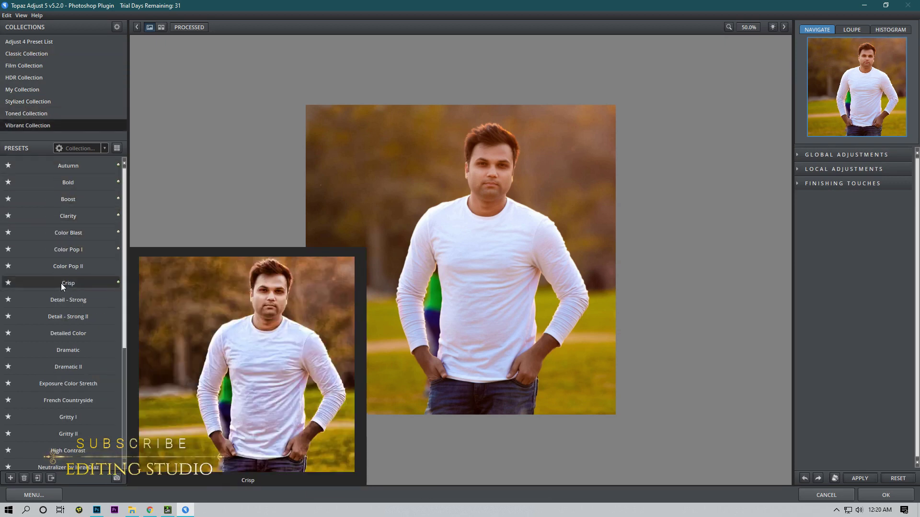
pyautogui.click(67, 217)
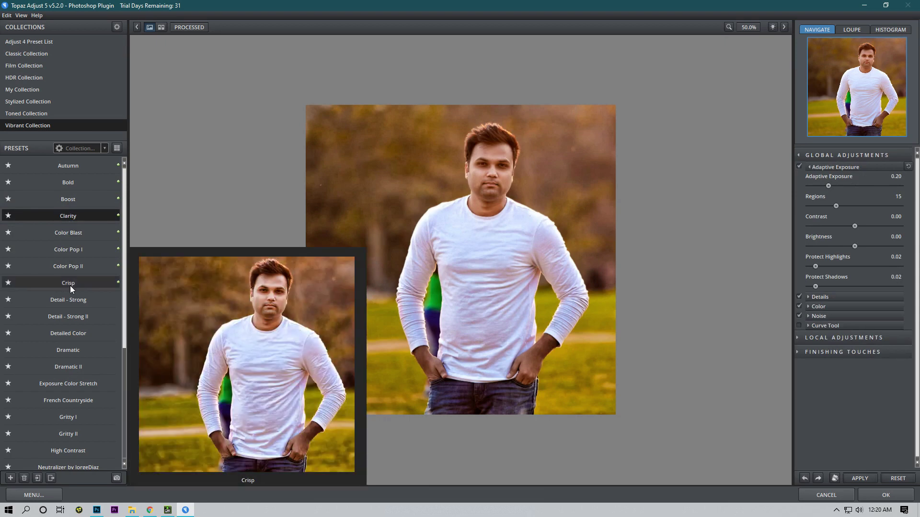
pyautogui.click(69, 284)
pyautogui.click(68, 216)
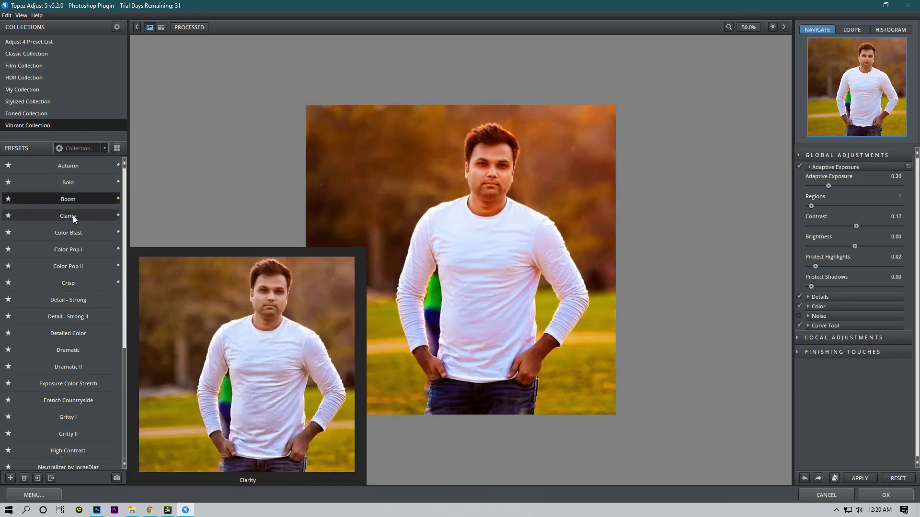
# Lower Detail Boost to 1.03 and send the result back to Photoshop.
pyautogui.click(811, 297)
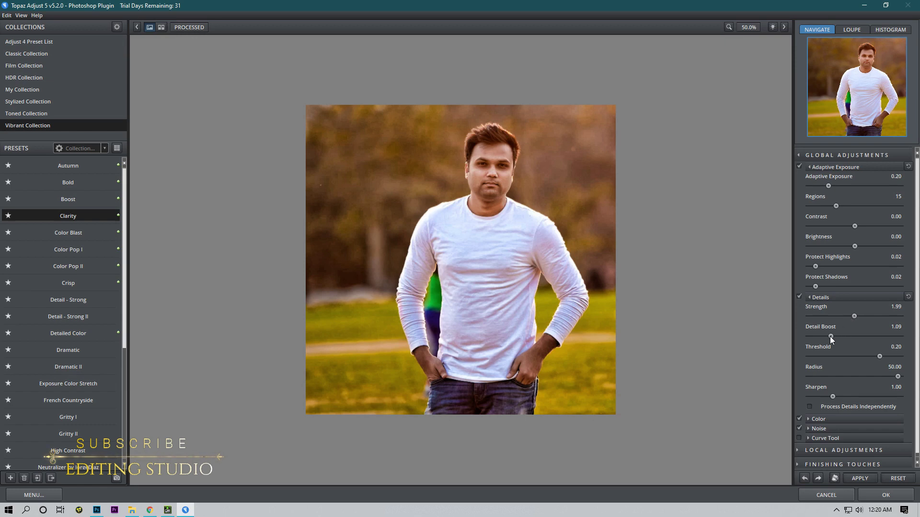
pyautogui.moveTo(830, 336); pyautogui.dragTo(828, 336)
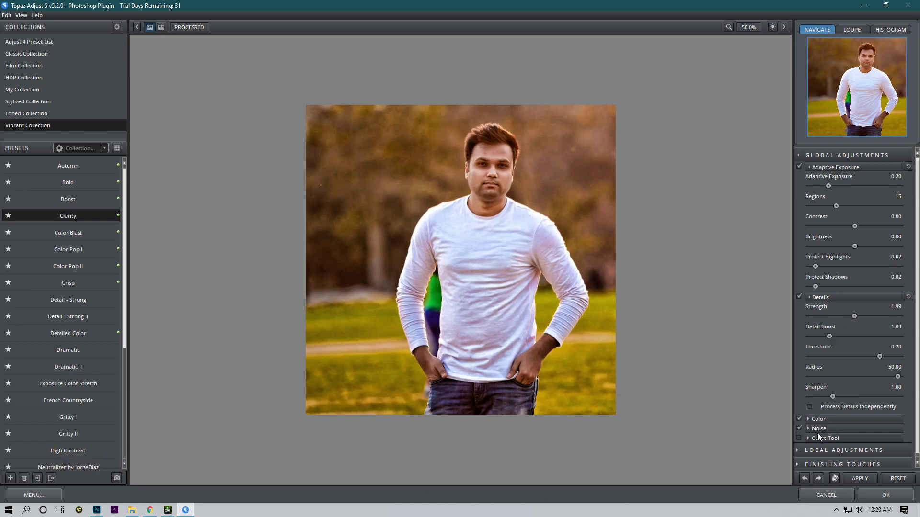
pyautogui.click(808, 418)
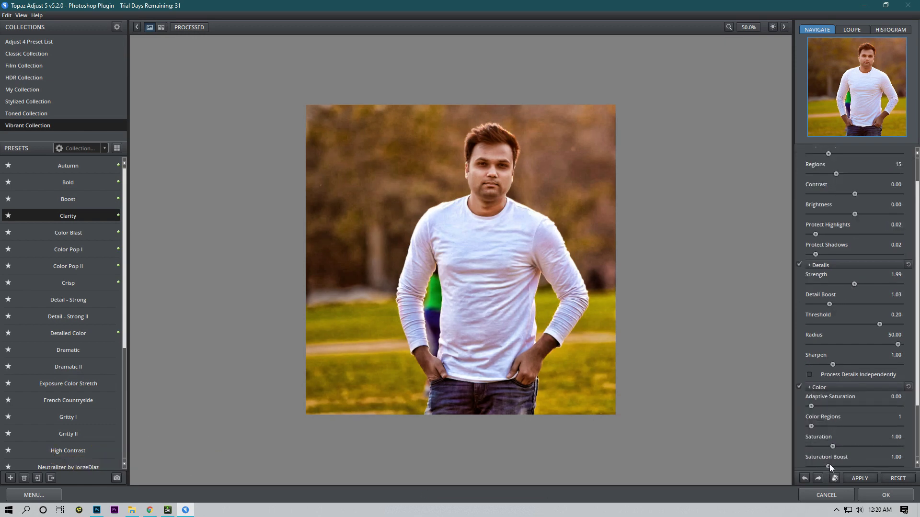
pyautogui.click(886, 496)
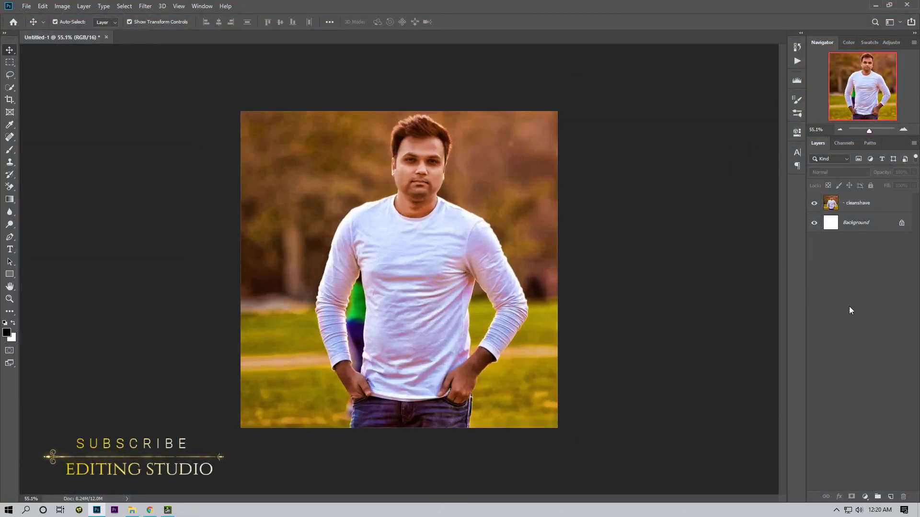
# Add a linear 90° Gradient Fill layer at 67% scale, its dark band low on the photo.
pyautogui.click(865, 497)
pyautogui.click(863, 337)
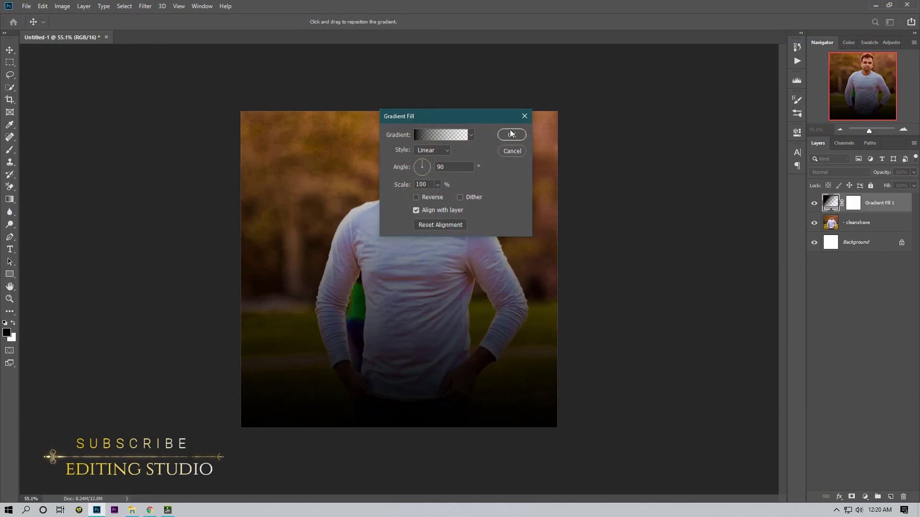
pyautogui.moveTo(457, 116); pyautogui.dragTo(718, 85)
pyautogui.moveTo(481, 211); pyautogui.dragTo(484, 309)
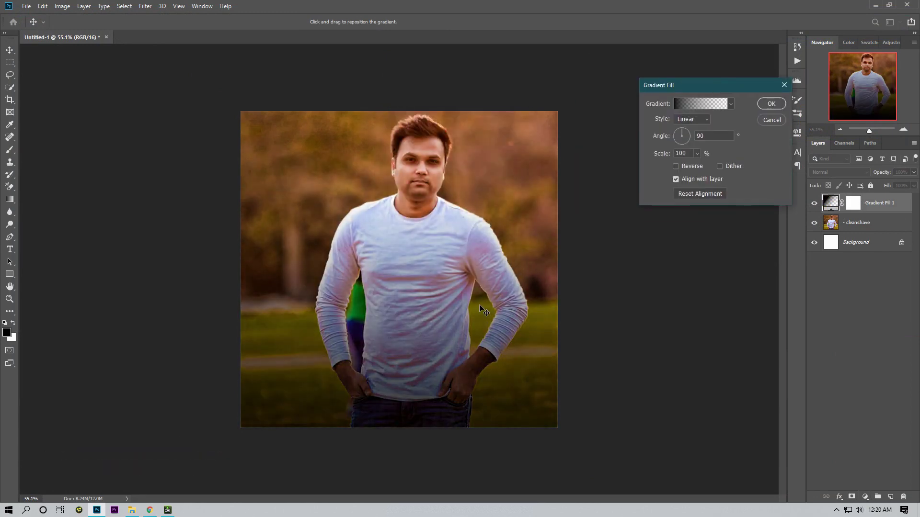
pyautogui.click(697, 156)
pyautogui.moveTo(694, 165); pyautogui.dragTo(693, 166)
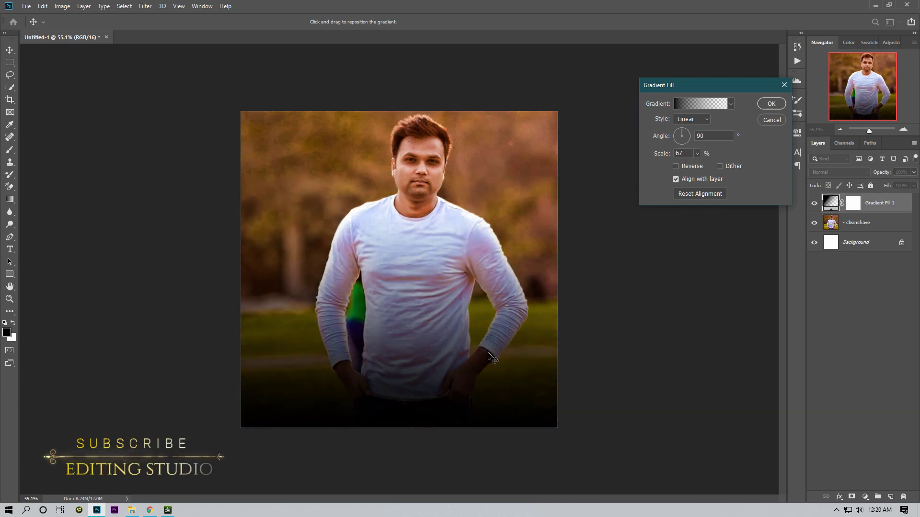
pyautogui.moveTo(488, 366); pyautogui.dragTo(488, 368)
pyautogui.press('Return')
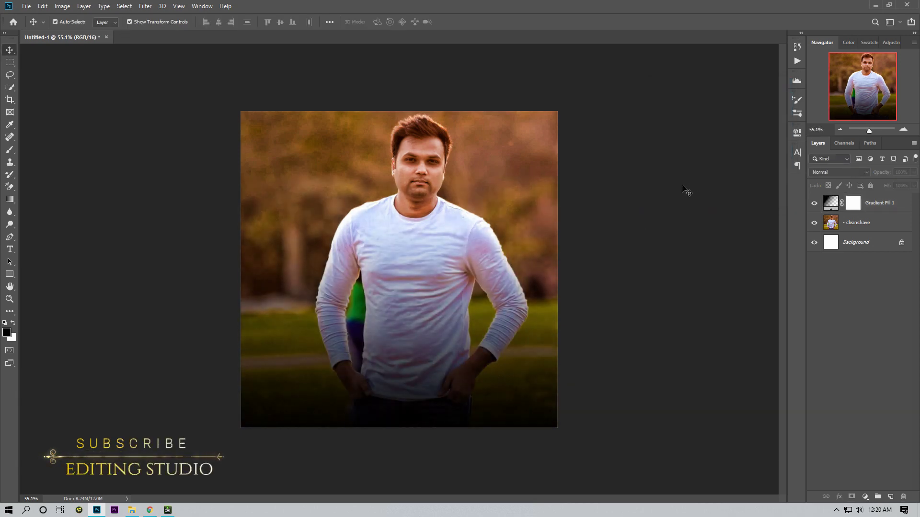
# Draw a rectangle just inside the canvas edges with no fill and a white outline.
pyautogui.click(10, 275)
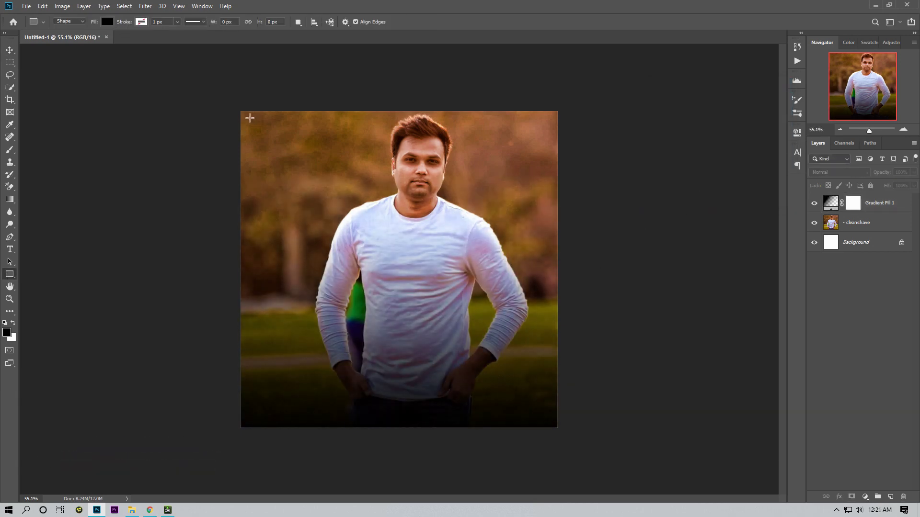
pyautogui.moveTo(247, 118); pyautogui.dragTo(550, 420)
pyautogui.click(661, 189)
pyautogui.click(666, 207)
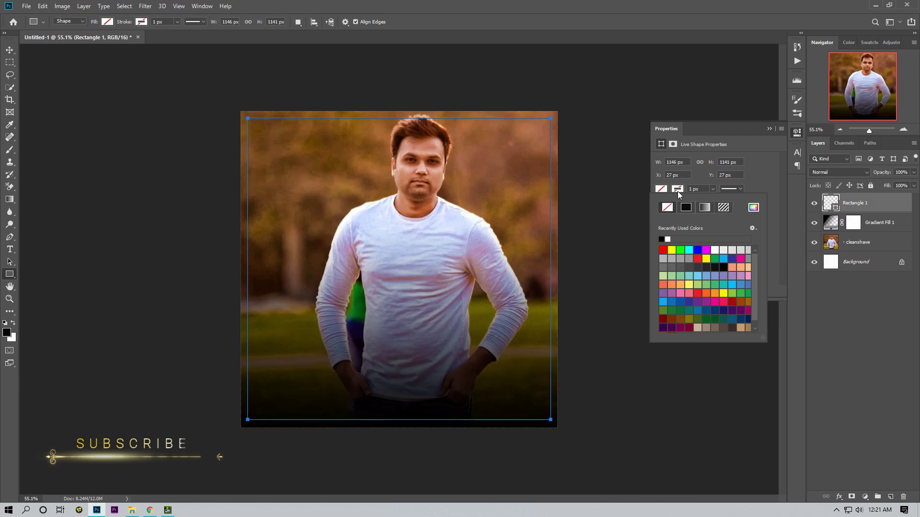
pyautogui.click(668, 238)
pyautogui.press('v')
pyautogui.click(77, 103)
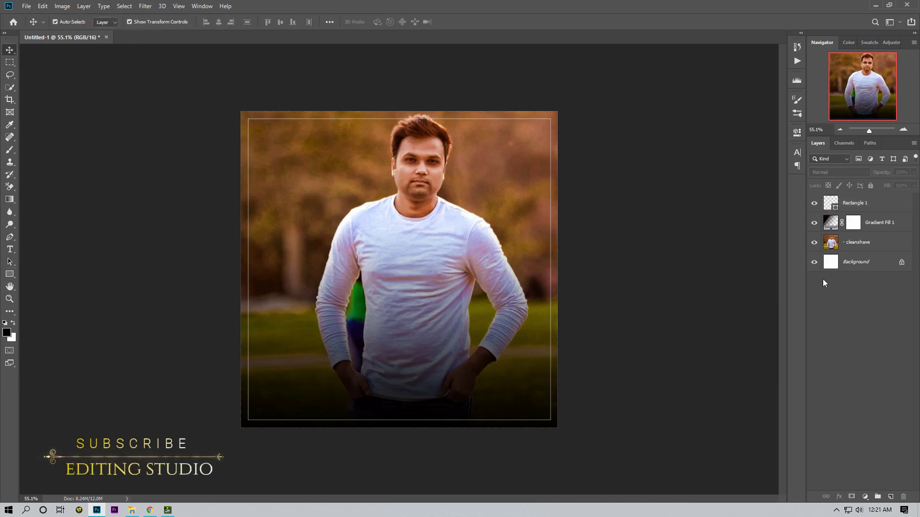
# Enlarge the cleanshave photo to about 105% so it fills the frame.
pyautogui.click(860, 242)
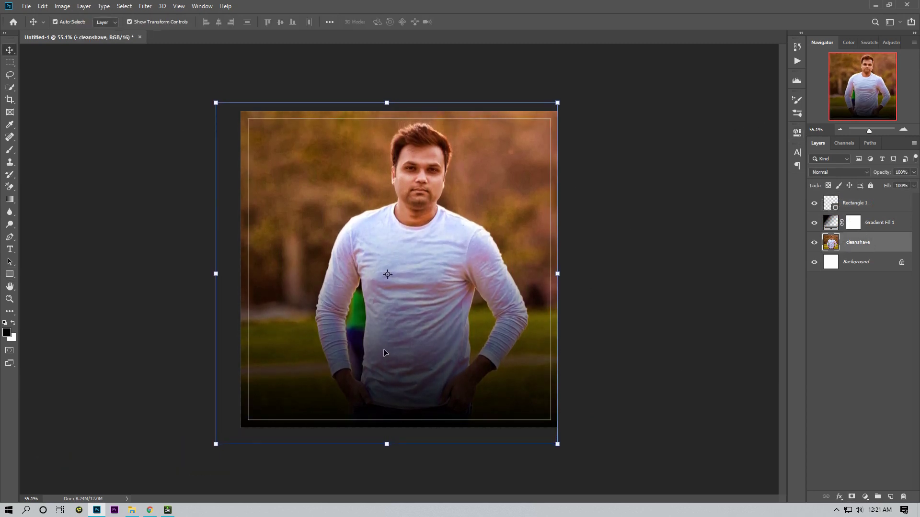
pyautogui.moveTo(218, 456); pyautogui.dragTo(201, 461)
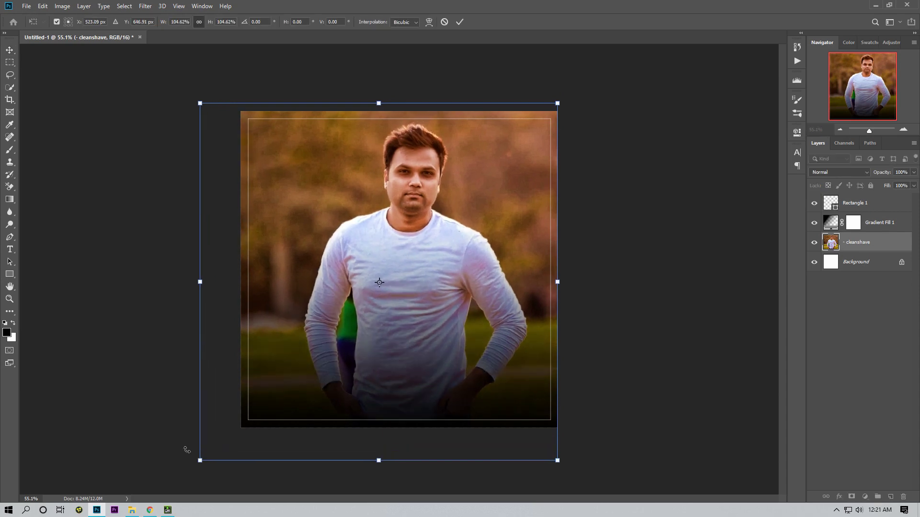
pyautogui.click(459, 22)
pyautogui.hotkey('ctrl', '+')
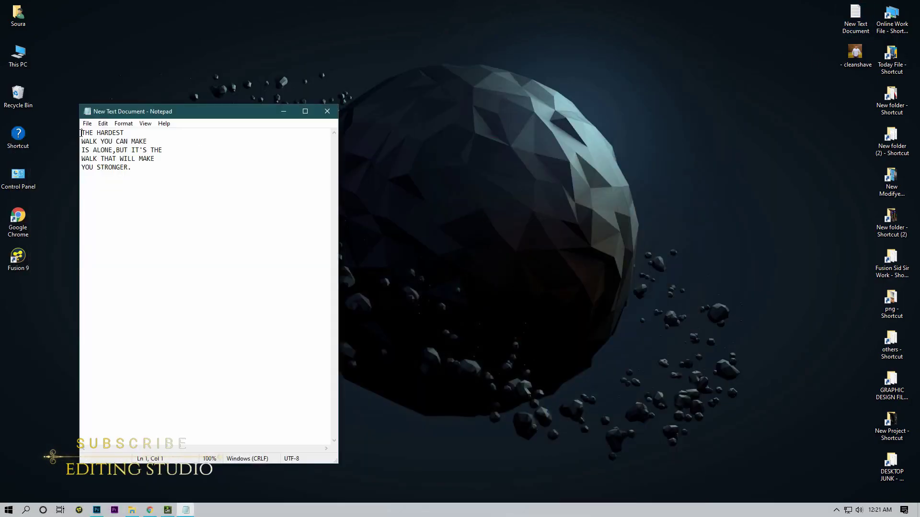
# Select the entire five-line quote text in Notepad.
pyautogui.hotkey('ctrl', 'a')
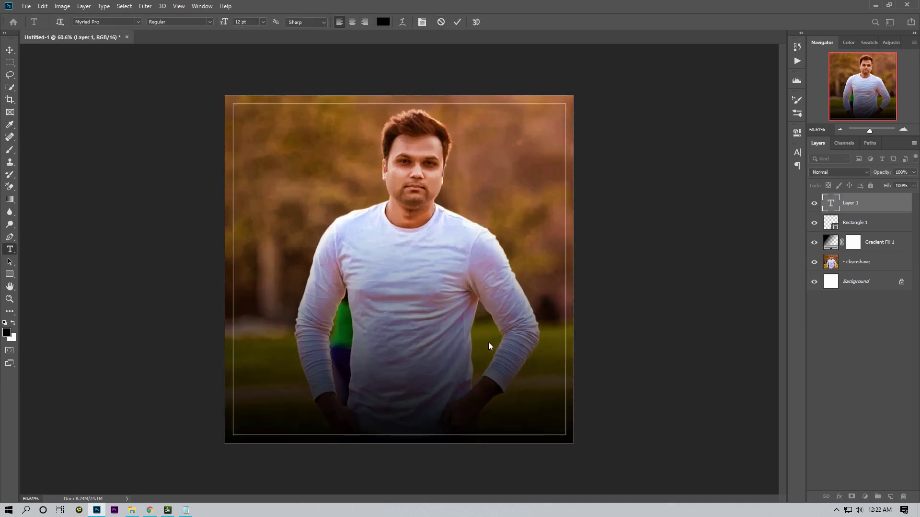
# Paste the quote as a text layer and enlarge it over the shirt.
pyautogui.click(347, 358)
pyautogui.click(457, 22)
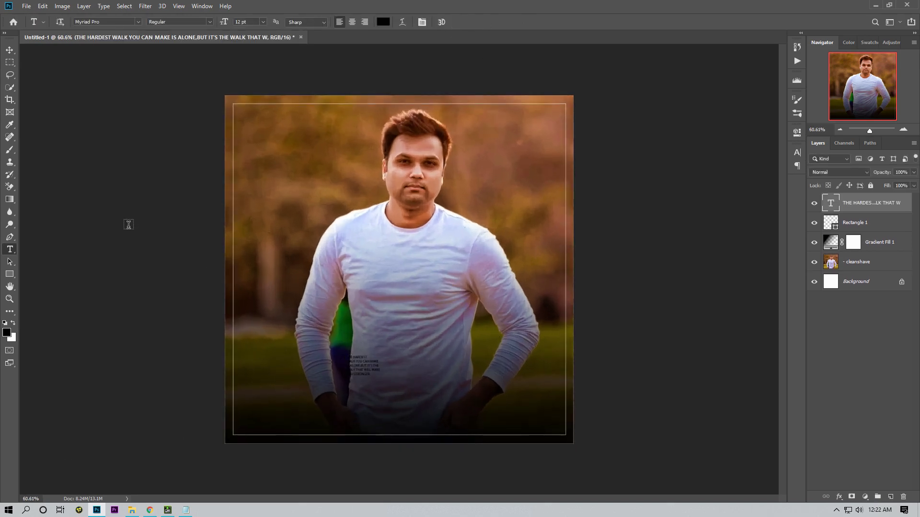
pyautogui.hotkey('ctrl', 't')
pyautogui.moveTo(411, 403)
pyautogui.mouseDown()
pyautogui.moveTo(489, 448)
pyautogui.moveTo(398, 374)
pyautogui.mouseUp()
pyautogui.click(460, 21)
# Set the quote's text colour to white.
pyautogui.click(797, 132)
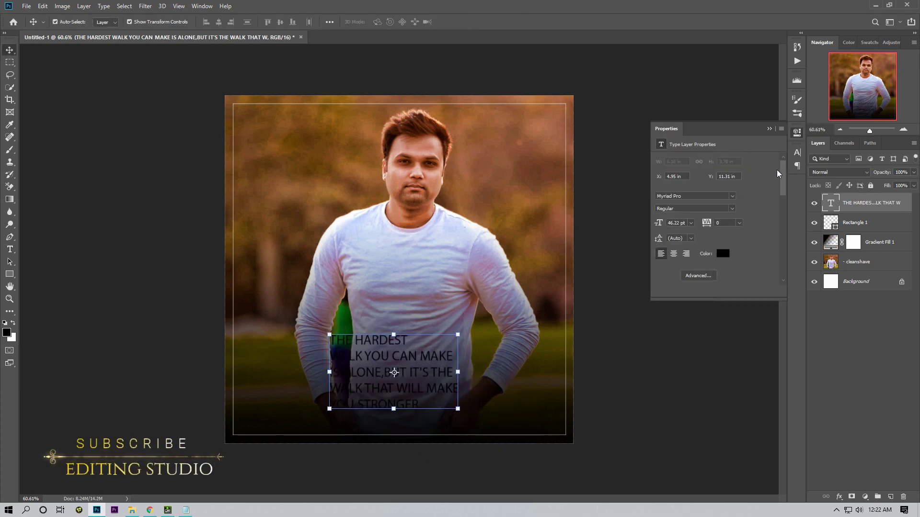
pyautogui.click(723, 254)
pyautogui.click(337, 119)
pyautogui.click(551, 115)
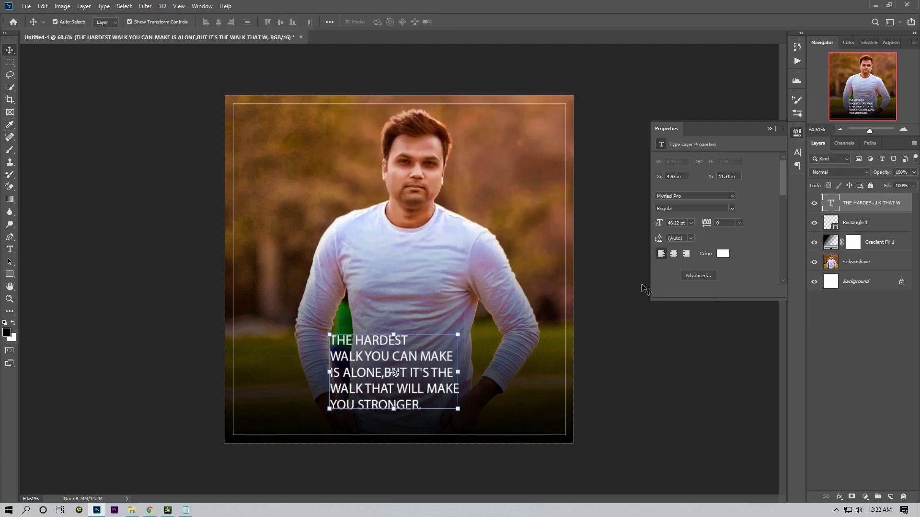
pyautogui.click(731, 196)
pyautogui.write('G')
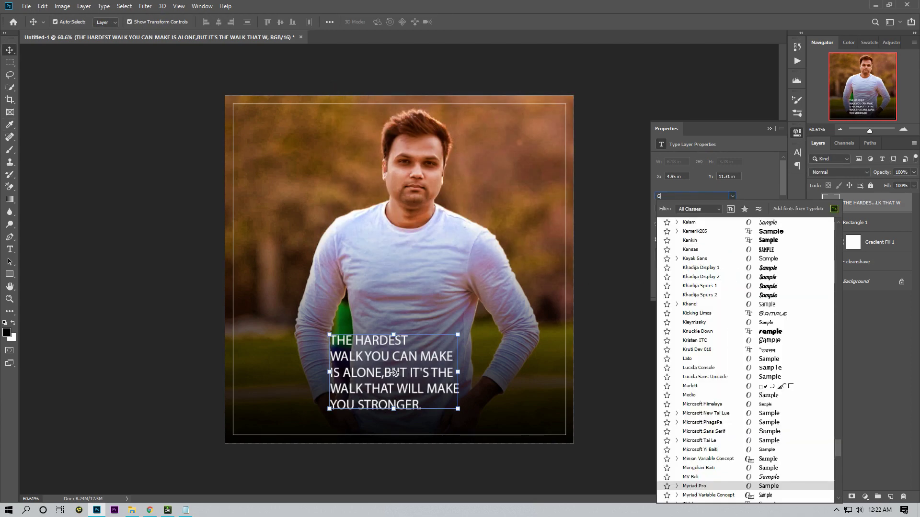
# Search fonts for 'GOTH' and scroll through the Gotham family.
pyautogui.write('O')
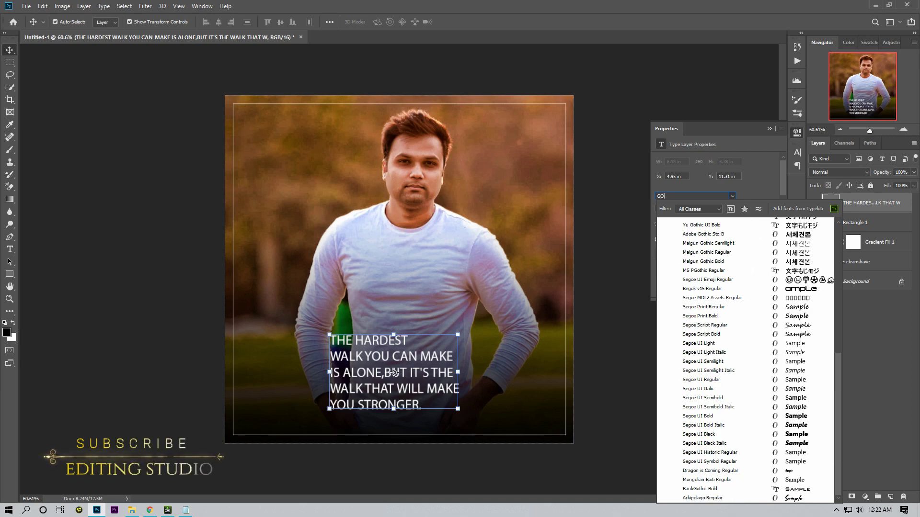
pyautogui.write('TH')
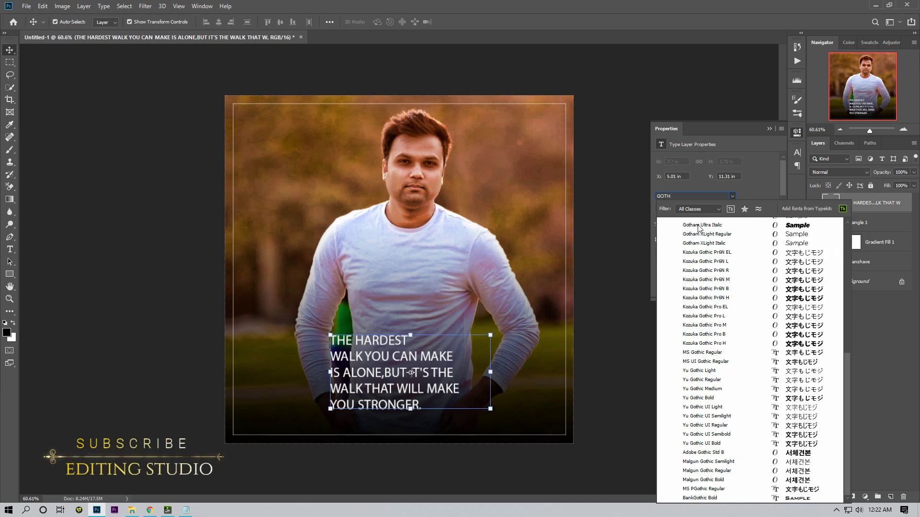
pyautogui.scroll(1, 699, 235)
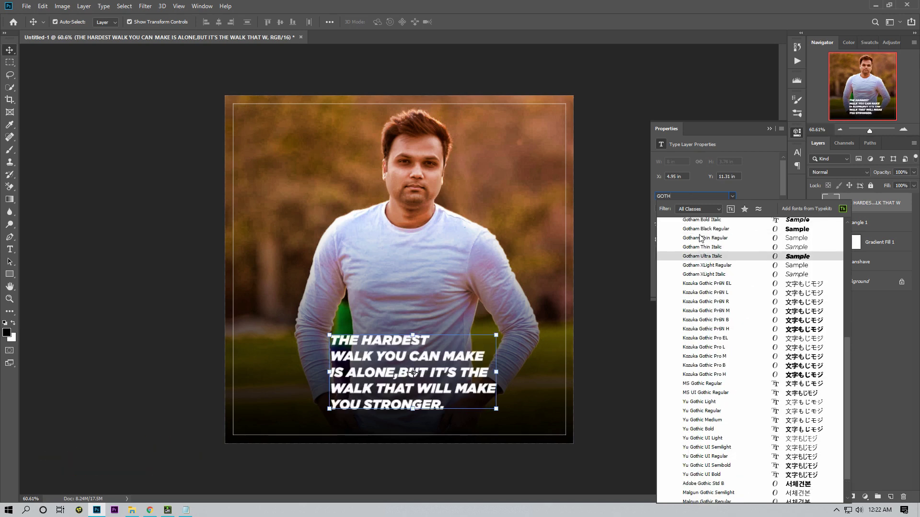
pyautogui.scroll(1, 700, 237)
pyautogui.scroll(3, 700, 254)
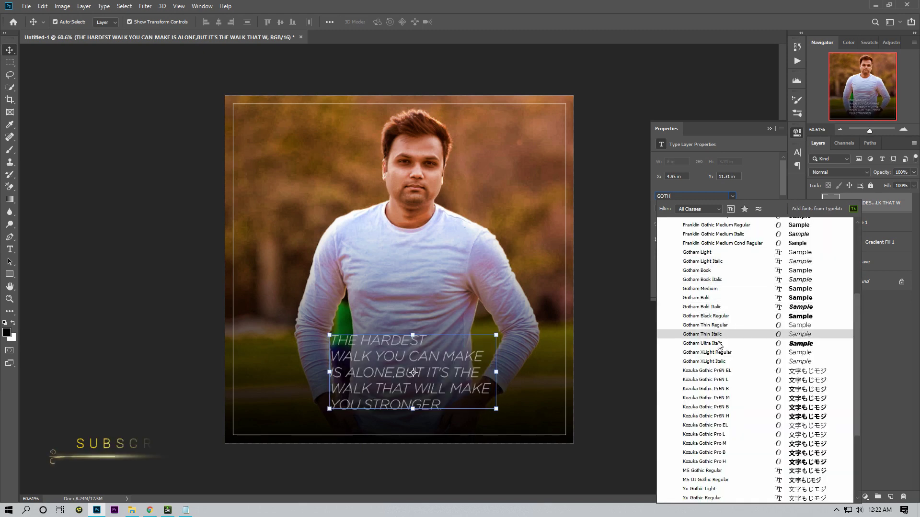
# Apply Gotham Black and enlarge the quote to about 140%, shifted left.
pyautogui.click(729, 317)
pyautogui.hotkey('ctrl', 't')
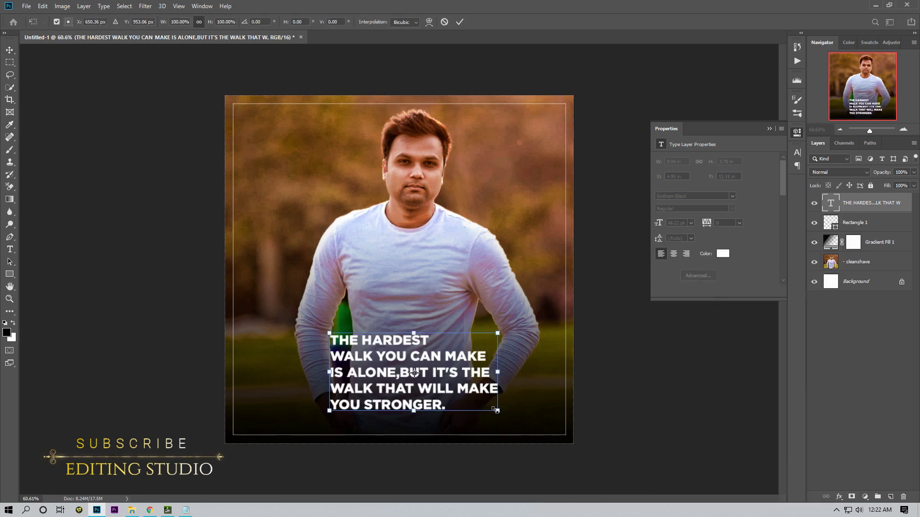
pyautogui.moveTo(497, 408)
pyautogui.mouseDown()
pyautogui.moveTo(565, 439)
pyautogui.moveTo(448, 411)
pyautogui.mouseUp()
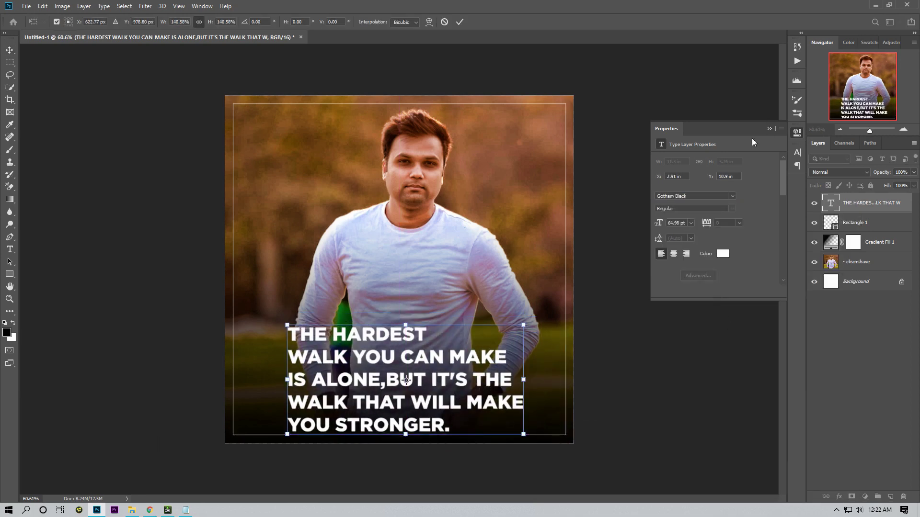
pyautogui.click(460, 22)
# Add leading spaces before the quote's lines to centre them.
pyautogui.click(9, 250)
pyautogui.click(288, 334)
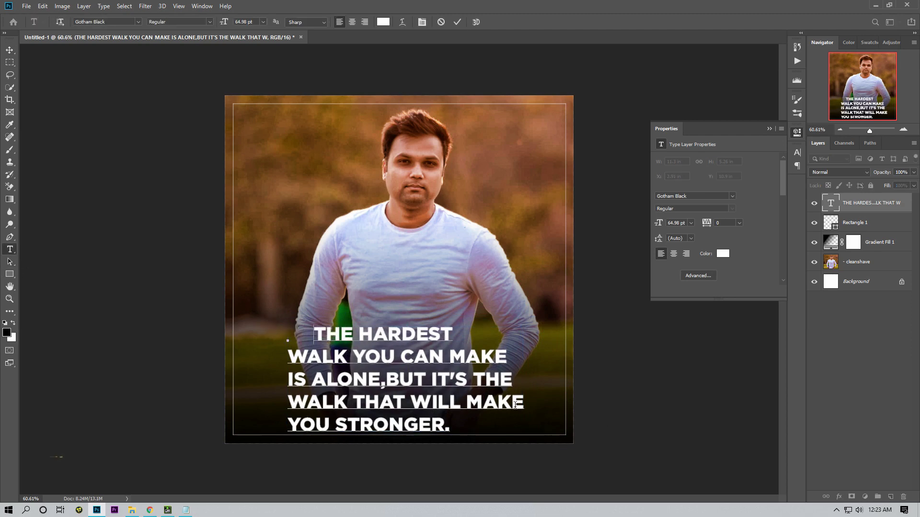
pyautogui.click(288, 380)
pyautogui.click(288, 356)
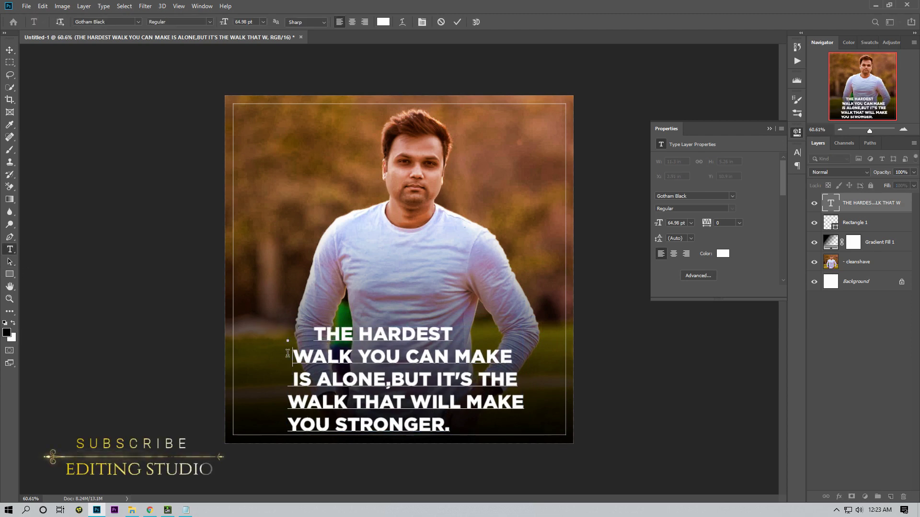
pyautogui.click(313, 334)
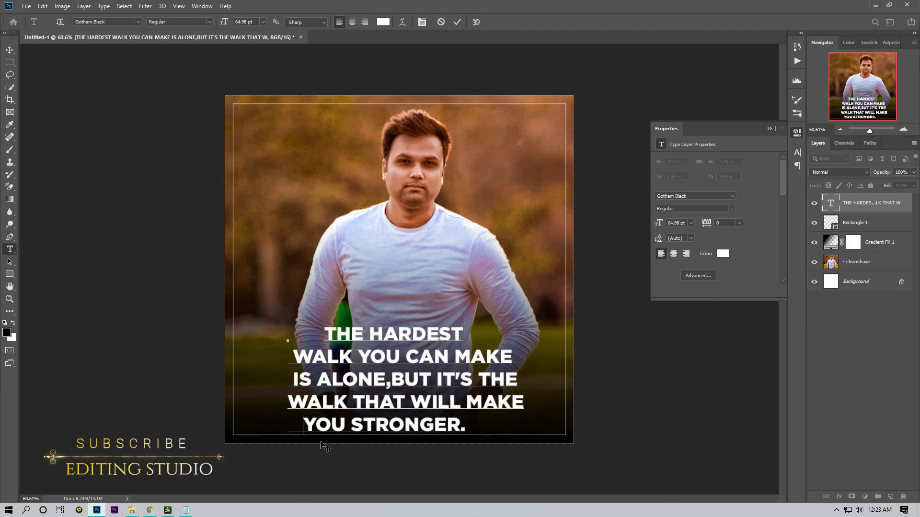
pyautogui.click(457, 22)
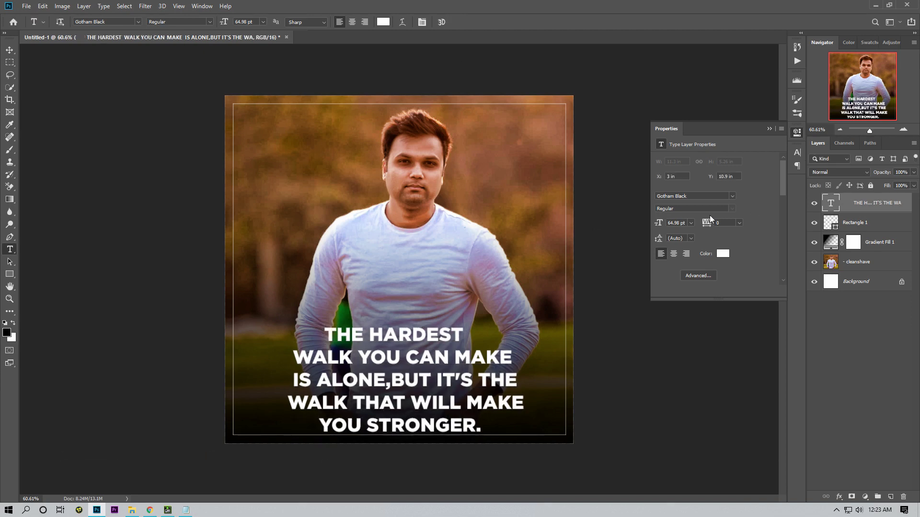
# Tighten leading to 57.23 pt and switch the font to Helvetica LT Std Black.
pyautogui.moveTo(656, 240); pyautogui.dragTo(648, 238)
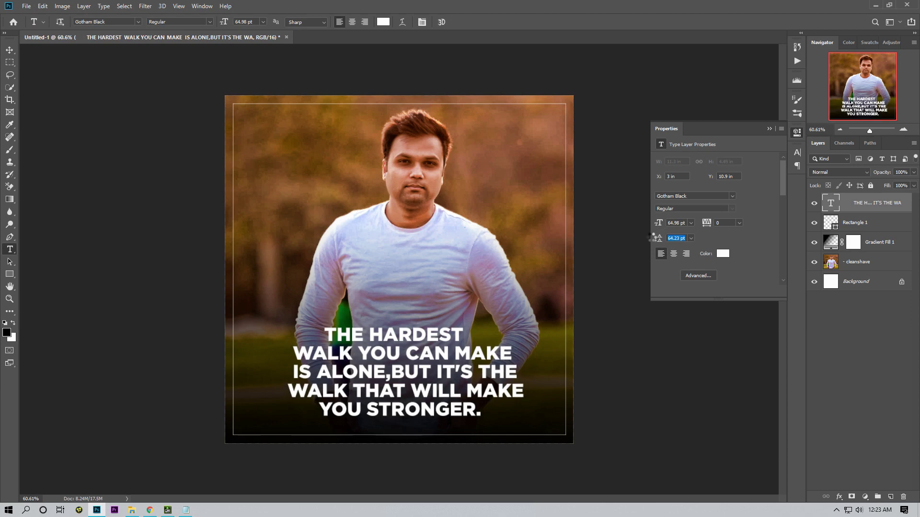
pyautogui.click(705, 197)
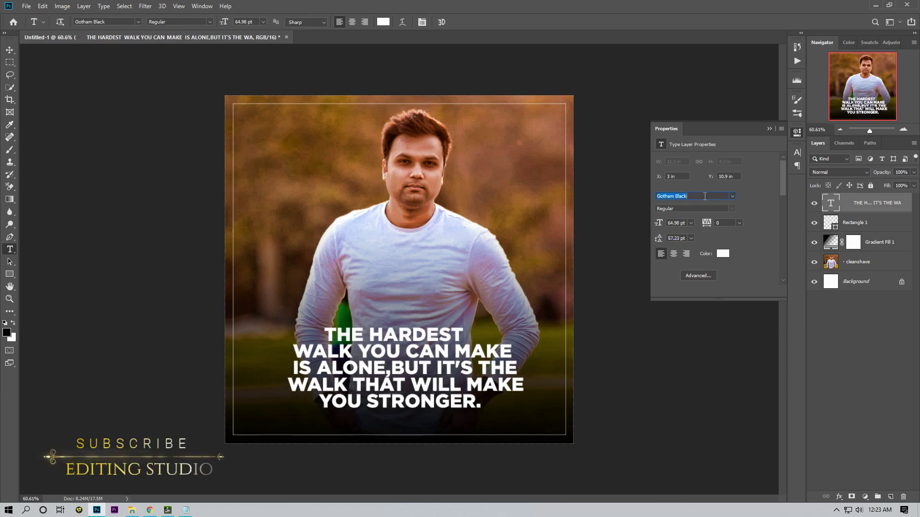
pyautogui.write('he')
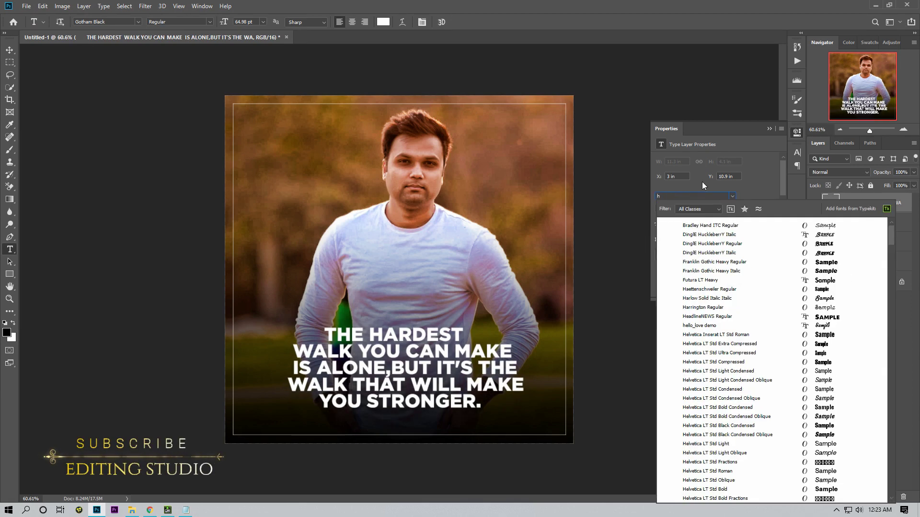
pyautogui.click(721, 344)
pyautogui.click(695, 208)
pyautogui.click(695, 365)
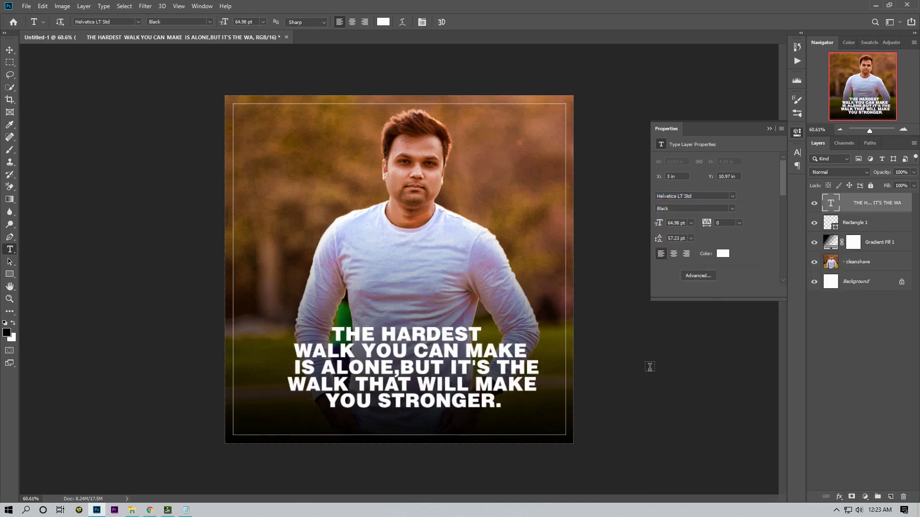
pyautogui.hotkey('ctrl', 't')
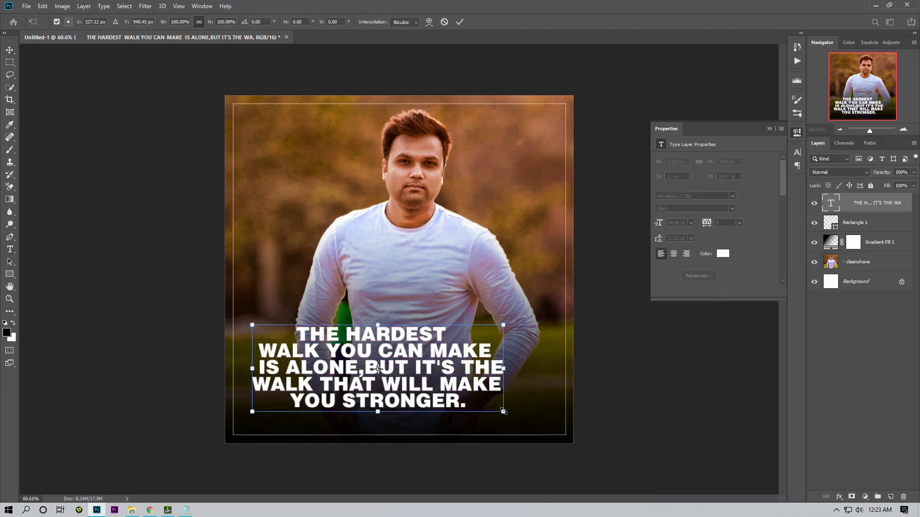
# Enlarge the quote to span the frame width, then recheck the dark gradient settings.
pyautogui.moveTo(539, 410); pyautogui.dragTo(561, 433)
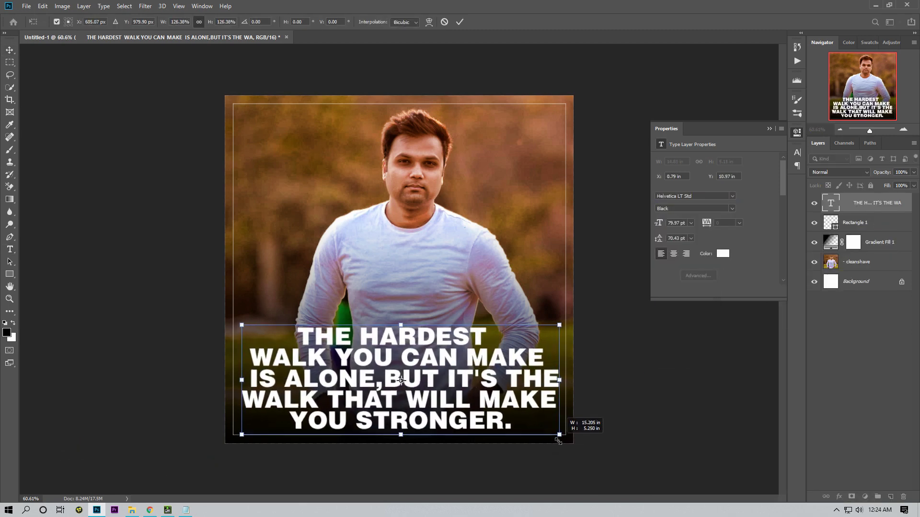
pyautogui.press('Return')
pyautogui.scroll(-1, 440, 252)
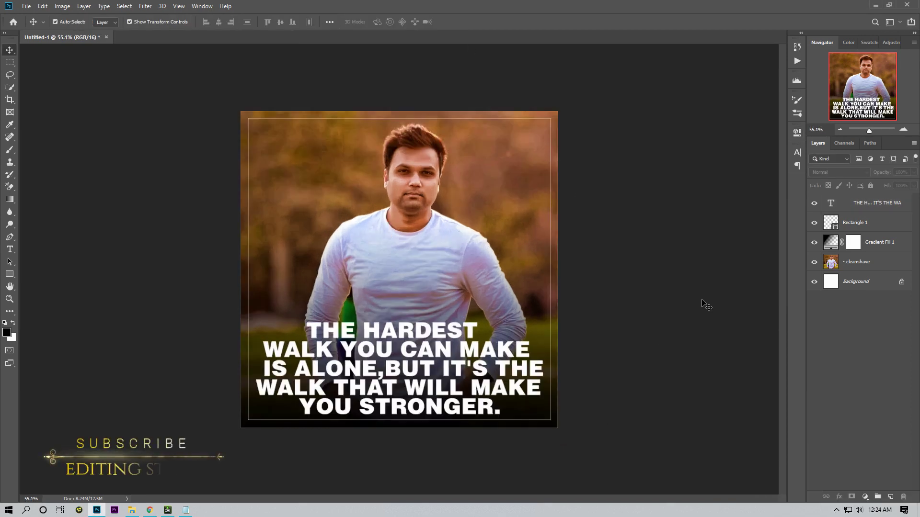
pyautogui.doubleClick(830, 242)
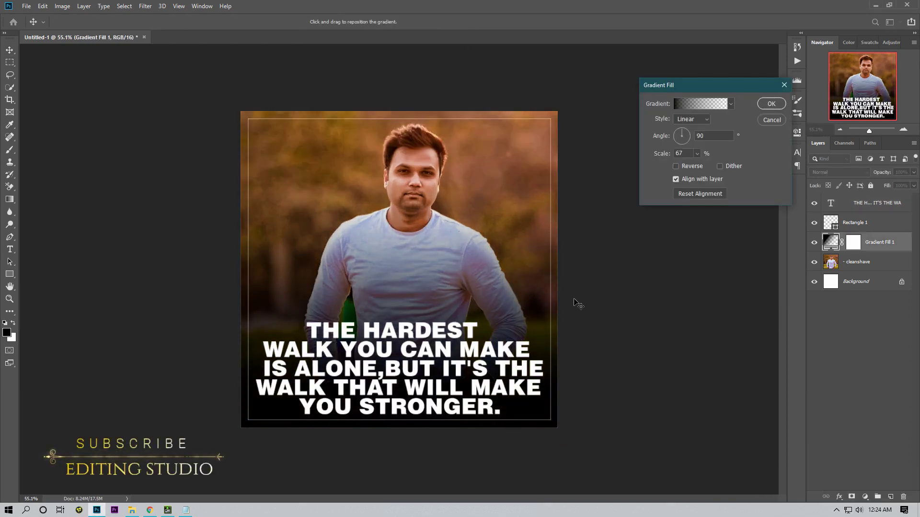
pyautogui.click(771, 104)
# Live-preview fonts on the quote by scrolling its font list up to Berlin Sans FB Demi.
pyautogui.click(867, 202)
pyautogui.click(797, 132)
pyautogui.click(731, 196)
pyautogui.scroll(-10, 801, 374)
pyautogui.scroll(-10, 801, 373)
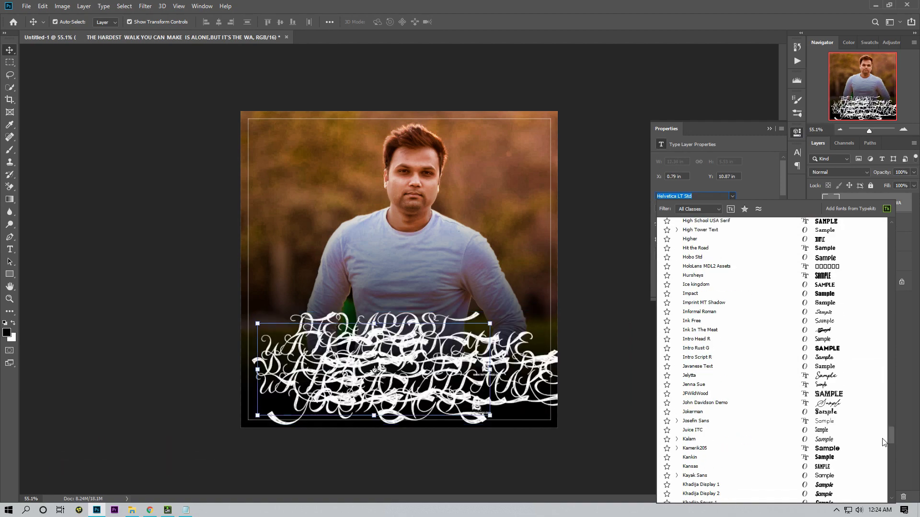
pyautogui.scroll(-10, 815, 364)
pyautogui.scroll(-10, 844, 338)
pyautogui.scroll(5, 844, 339)
pyautogui.scroll(5, 844, 338)
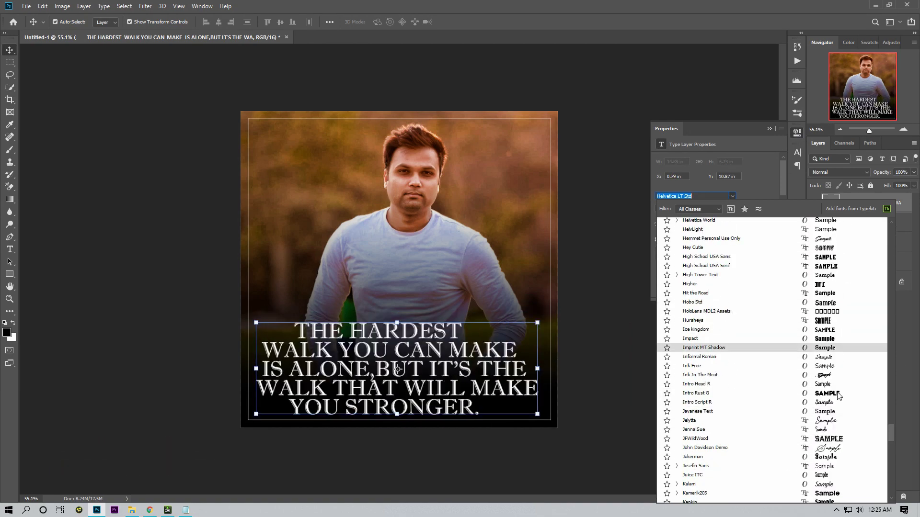
pyautogui.scroll(5, 843, 339)
pyautogui.scroll(5, 844, 336)
pyautogui.scroll(5, 843, 337)
pyautogui.scroll(5, 841, 326)
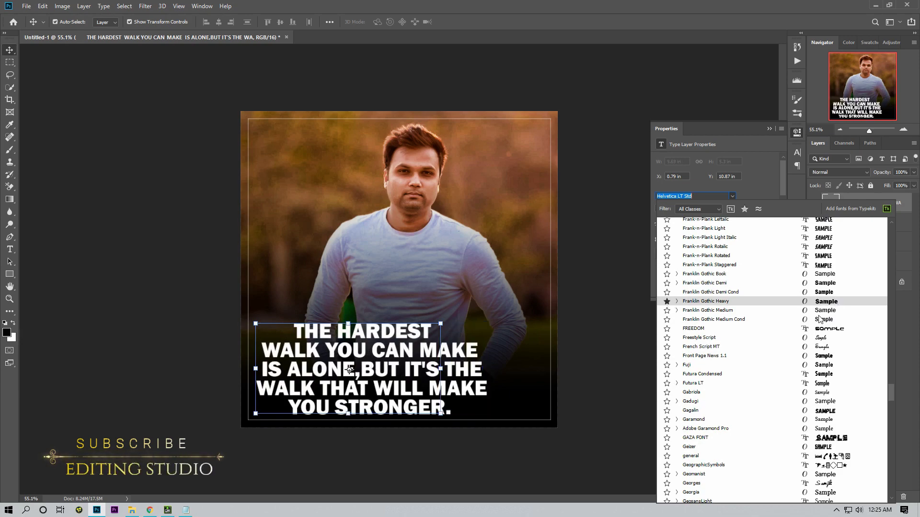
pyautogui.scroll(5, 820, 319)
pyautogui.scroll(5, 833, 330)
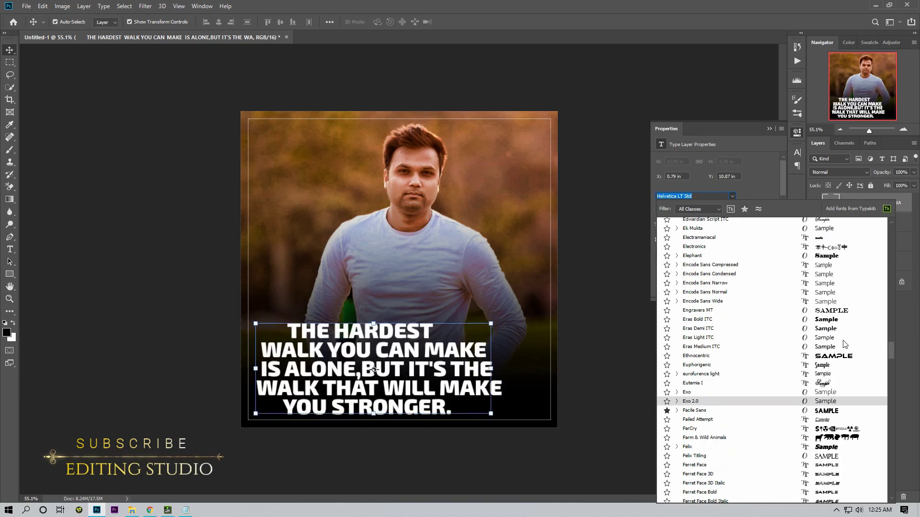
pyautogui.scroll(5, 838, 340)
pyautogui.scroll(5, 819, 329)
pyautogui.scroll(5, 810, 314)
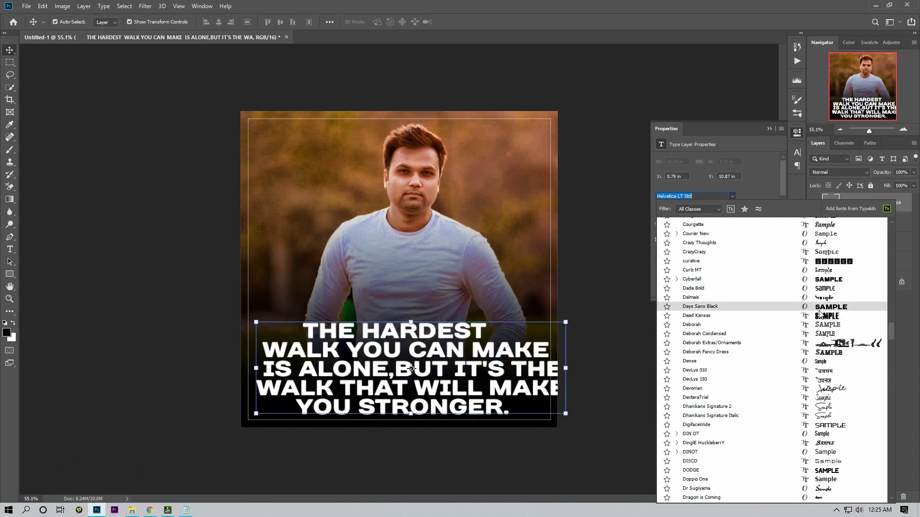
pyautogui.scroll(5, 811, 314)
pyautogui.scroll(5, 812, 314)
pyautogui.scroll(5, 814, 314)
pyautogui.scroll(5, 814, 335)
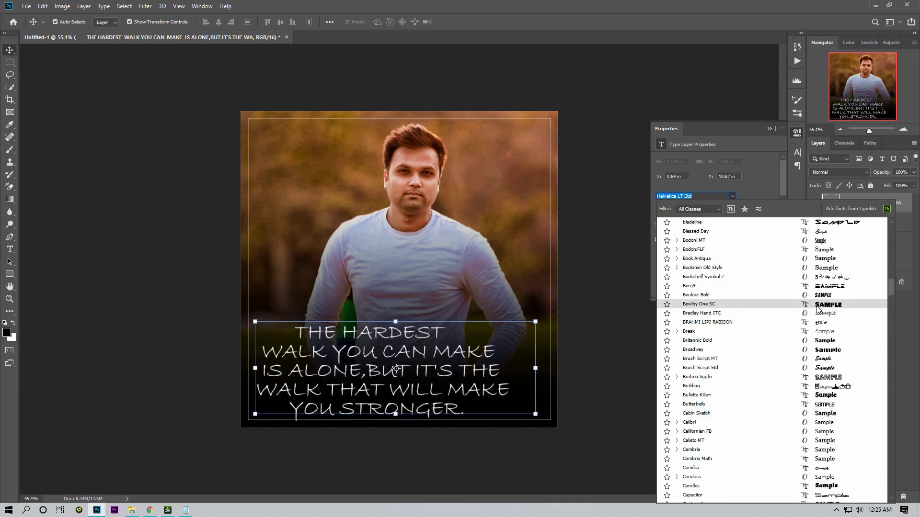
pyautogui.scroll(5, 816, 369)
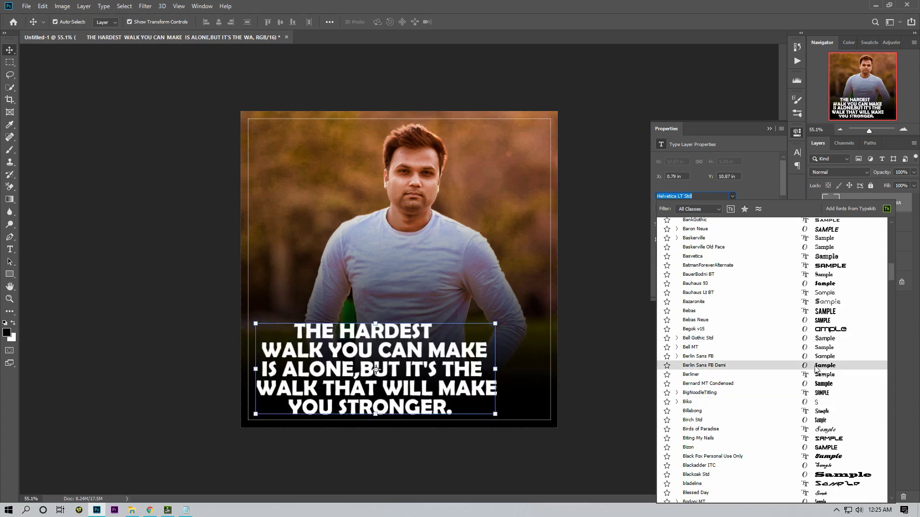
# Set the quote in Franklin Gothic Heavy, Regular style, from the favourite fonts.
pyautogui.click(744, 209)
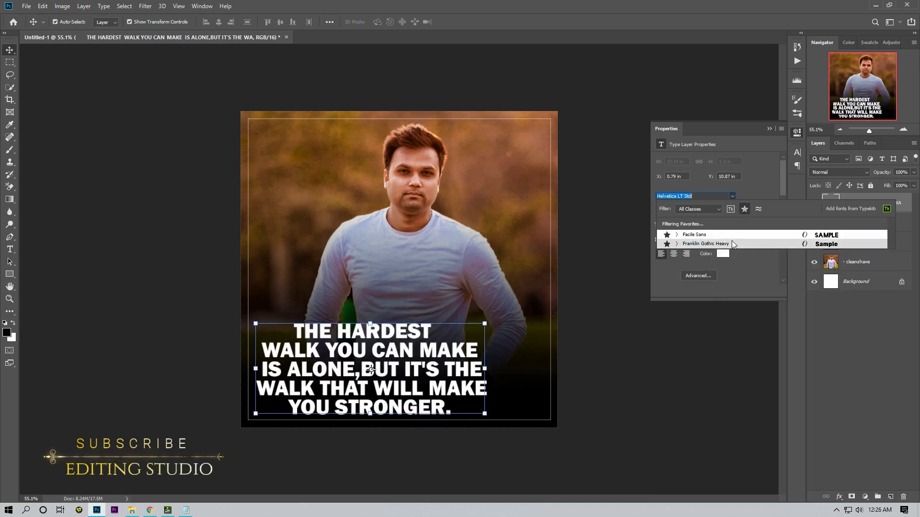
pyautogui.click(733, 242)
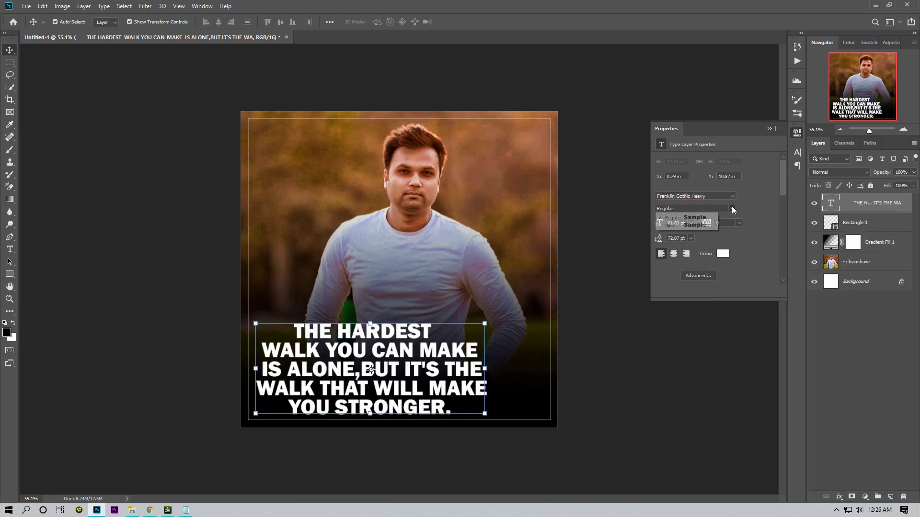
pyautogui.click(762, 211)
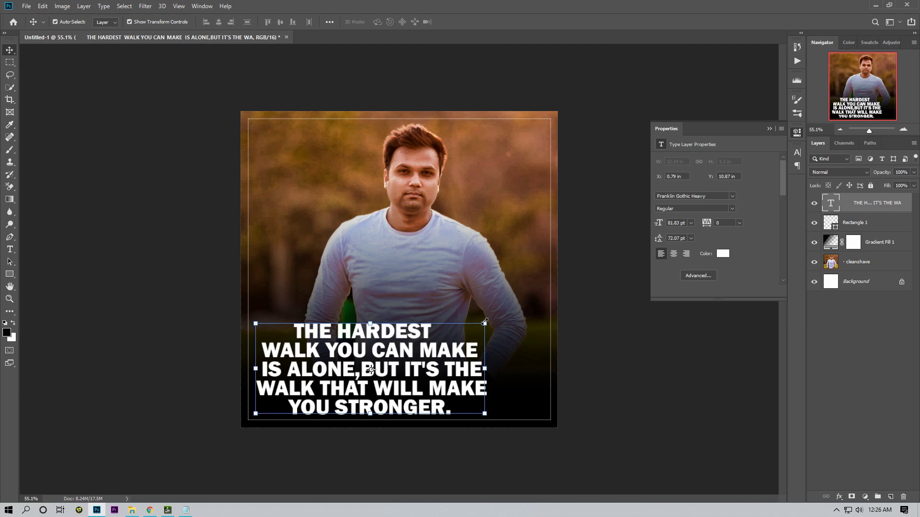
# Scale the quote to about 109% and centre it at the bottom of the poster.
pyautogui.moveTo(484, 321); pyautogui.dragTo(534, 309)
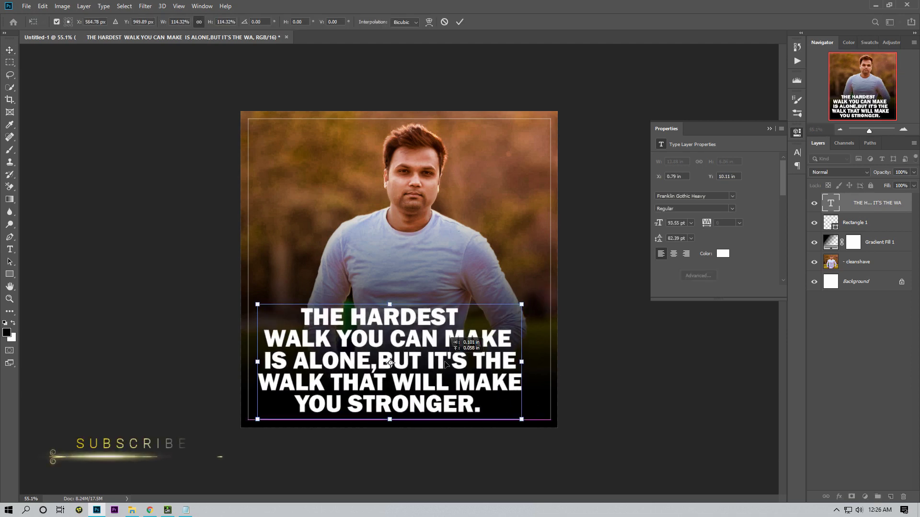
pyautogui.moveTo(528, 312); pyautogui.dragTo(520, 312)
pyautogui.moveTo(435, 363); pyautogui.dragTo(446, 362)
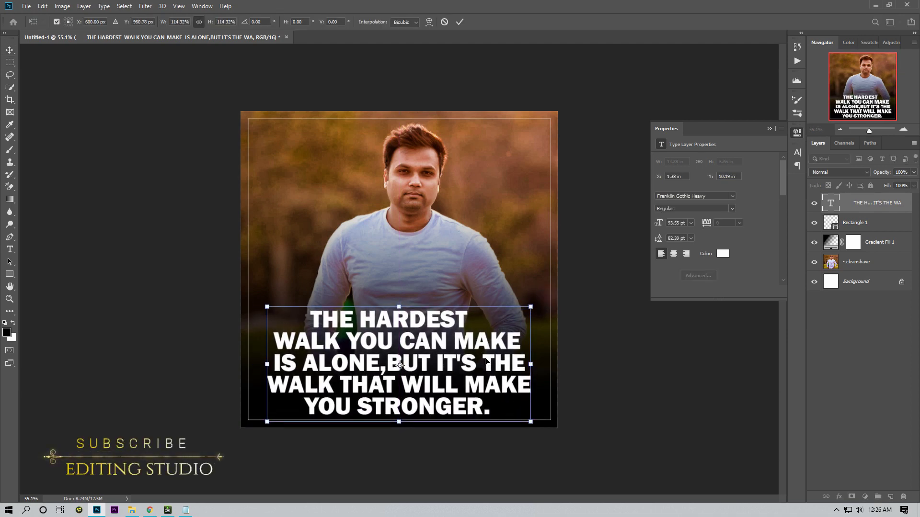
pyautogui.moveTo(531, 304); pyautogui.dragTo(523, 316)
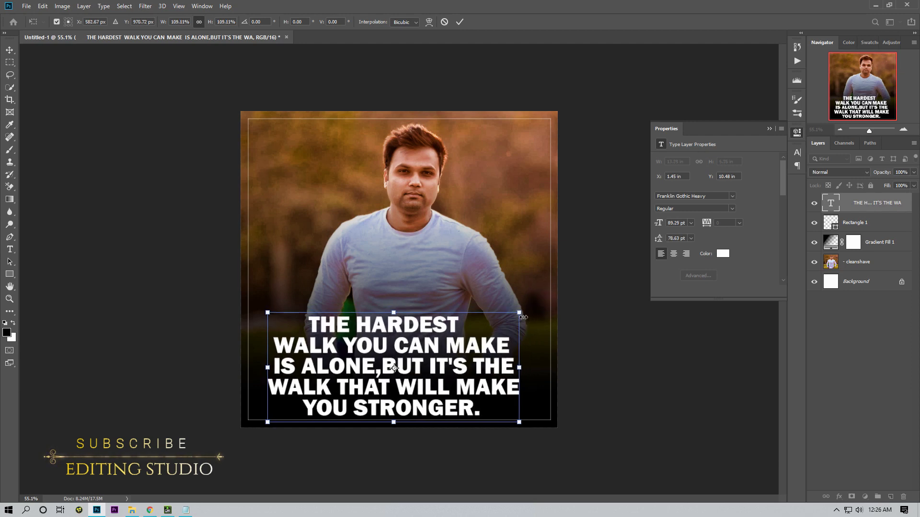
pyautogui.moveTo(432, 365); pyautogui.dragTo(439, 365)
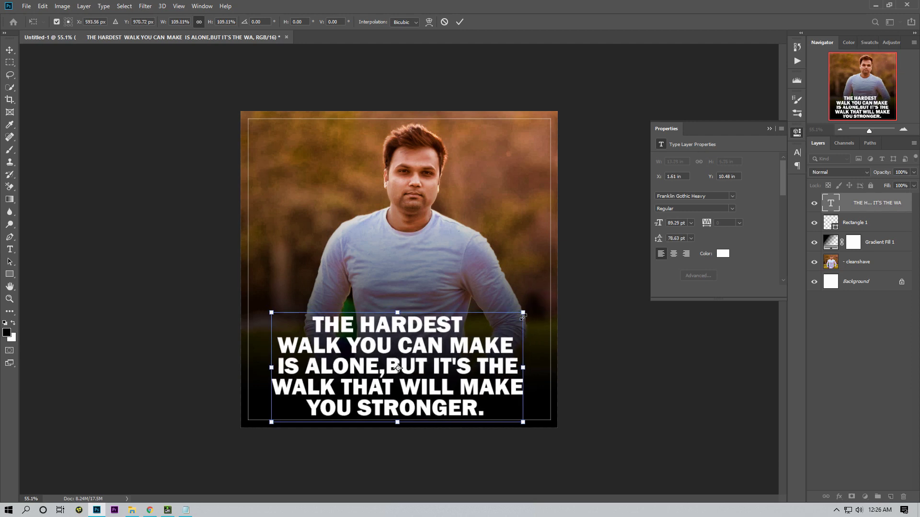
pyautogui.click(459, 21)
pyautogui.click(769, 129)
# Add a new text layer containing a single quotation mark (').
pyautogui.click(717, 207)
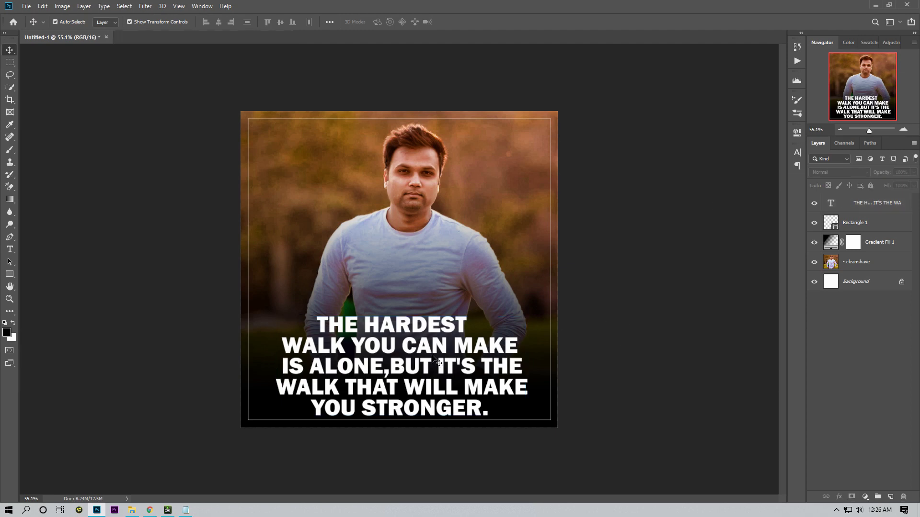
pyautogui.click(10, 249)
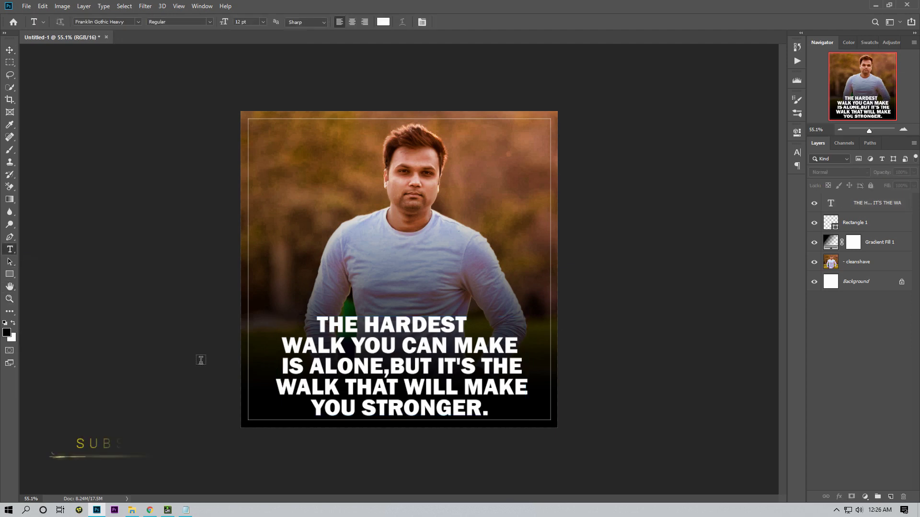
pyautogui.click(382, 295)
pyautogui.press('BackSpace')
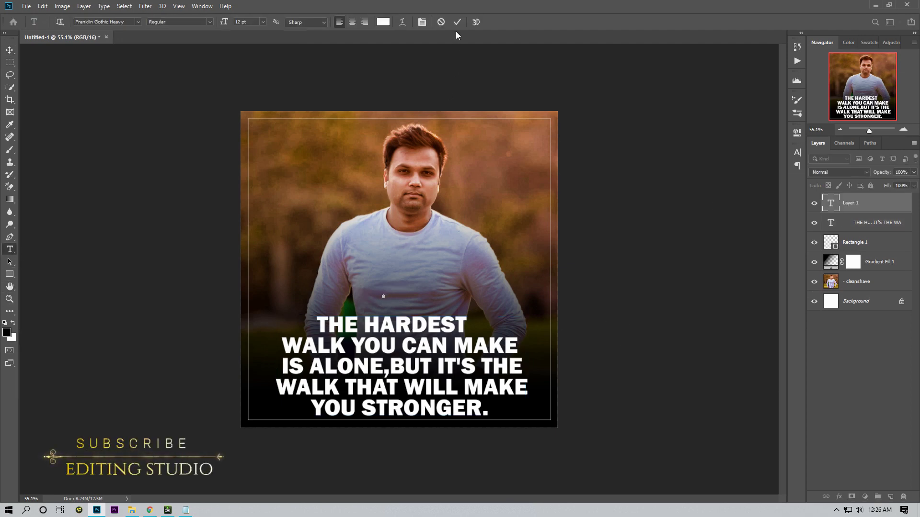
pyautogui.write("'")
pyautogui.click(457, 22)
# Enlarge the quotation mark and place it just above the quote's first line.
pyautogui.click(10, 50)
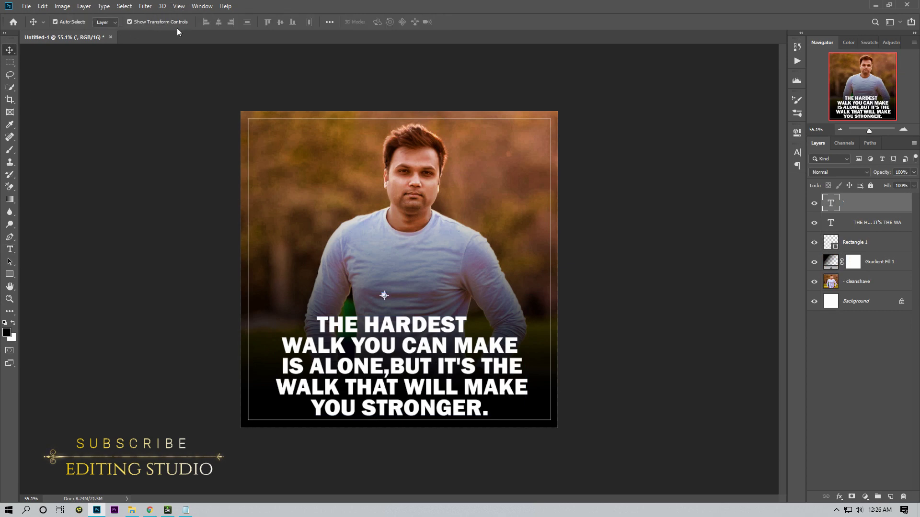
pyautogui.click(11, 250)
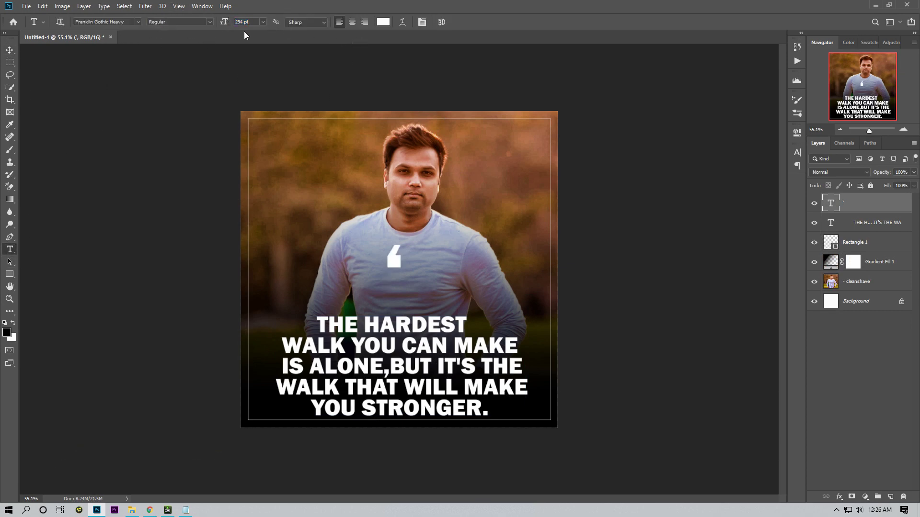
pyautogui.click(10, 50)
pyautogui.click(797, 132)
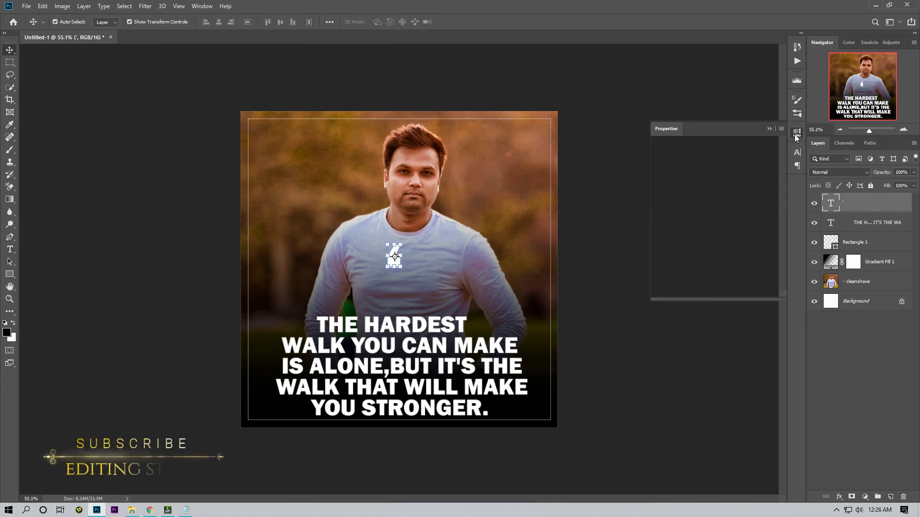
pyautogui.click(770, 129)
pyautogui.hotkey('ctrl', 't')
pyautogui.moveTo(402, 267)
pyautogui.mouseDown()
pyautogui.moveTo(459, 378)
pyautogui.moveTo(406, 327)
pyautogui.moveTo(334, 298)
pyautogui.moveTo(393, 297)
pyautogui.mouseUp()
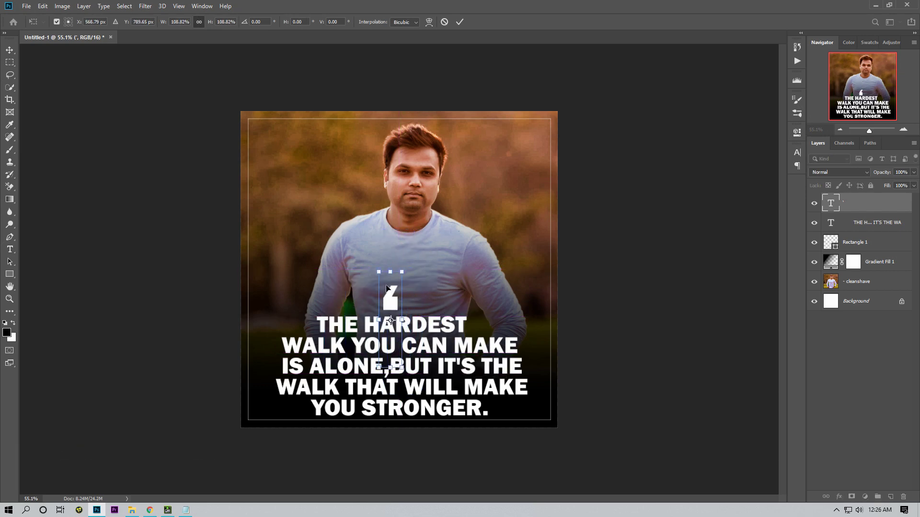
pyautogui.click(459, 21)
pyautogui.click(647, 148)
pyautogui.scroll(-2, 334, 357)
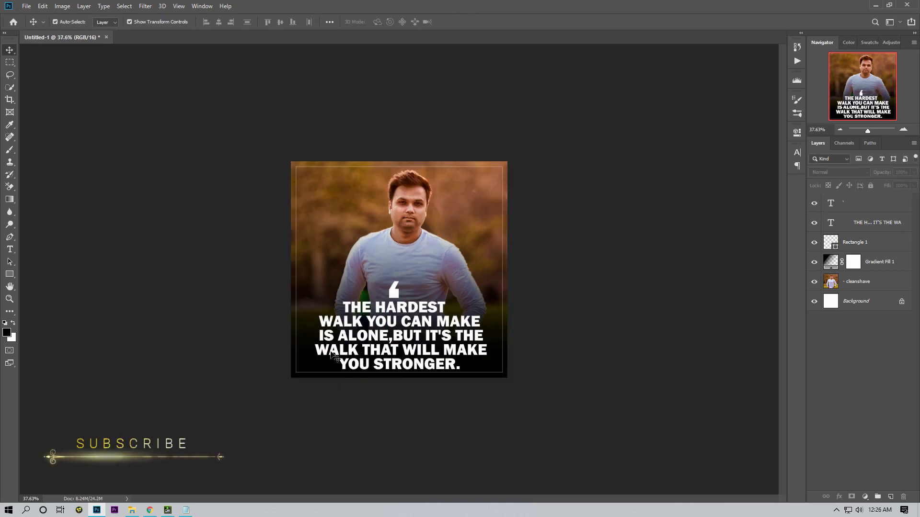
# Scale the quotation mark up to about 112%, keeping it centred above the quote.
pyautogui.scroll(2, 334, 357)
pyautogui.click(392, 311)
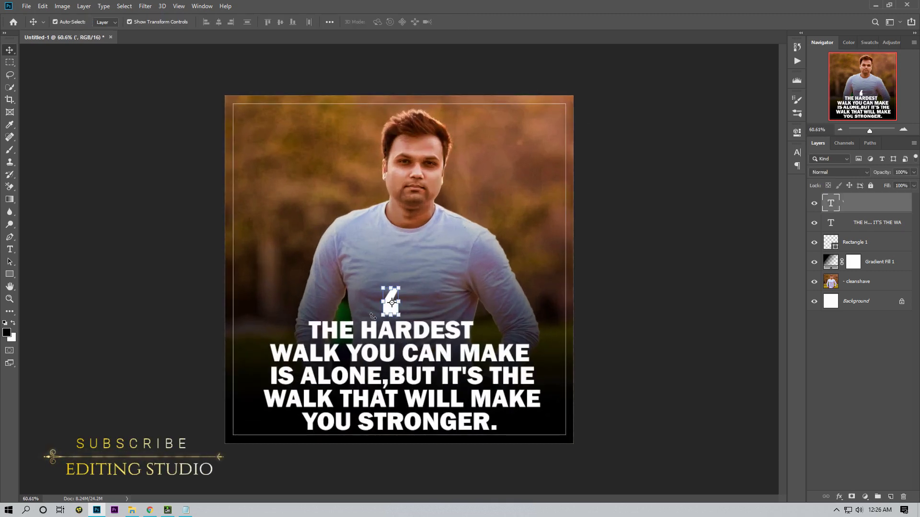
pyautogui.scroll(-2, 429, 272)
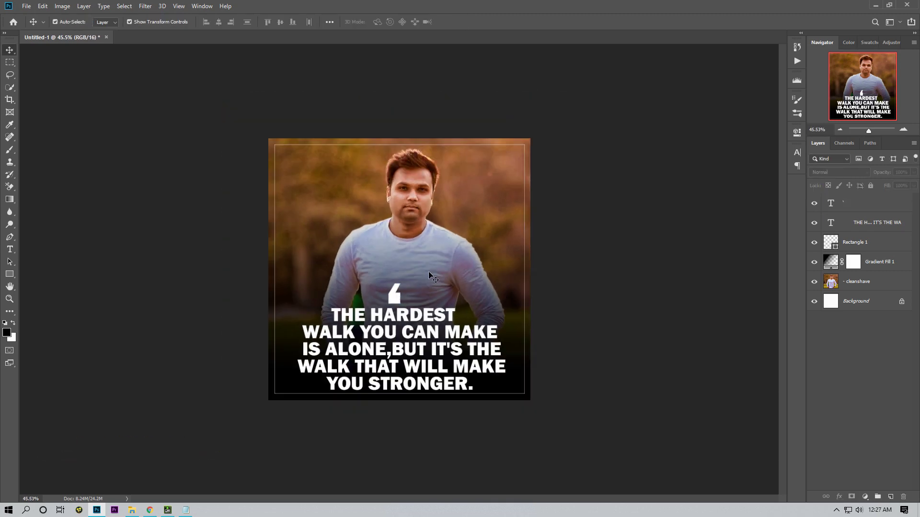
pyautogui.scroll(-1, 424, 389)
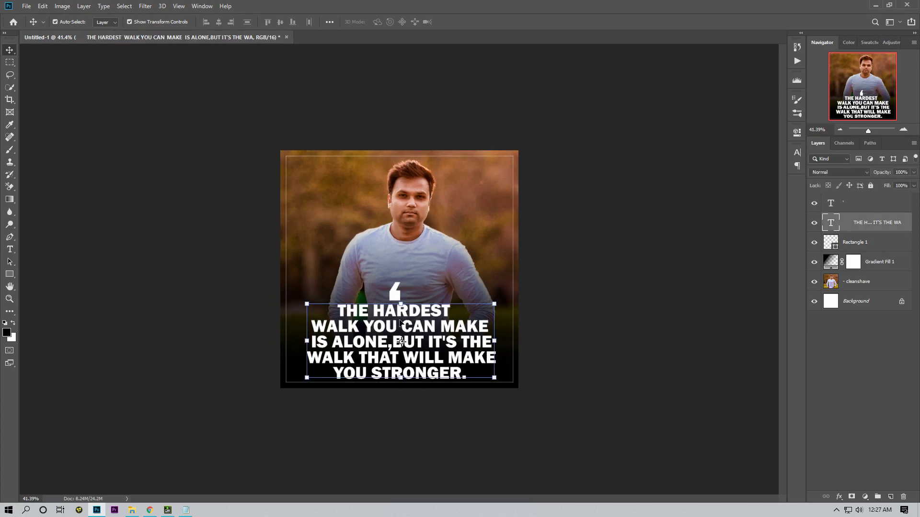
pyautogui.click(404, 326)
pyautogui.click(581, 288)
pyautogui.click(394, 292)
pyautogui.hotkey('ctrl', 't')
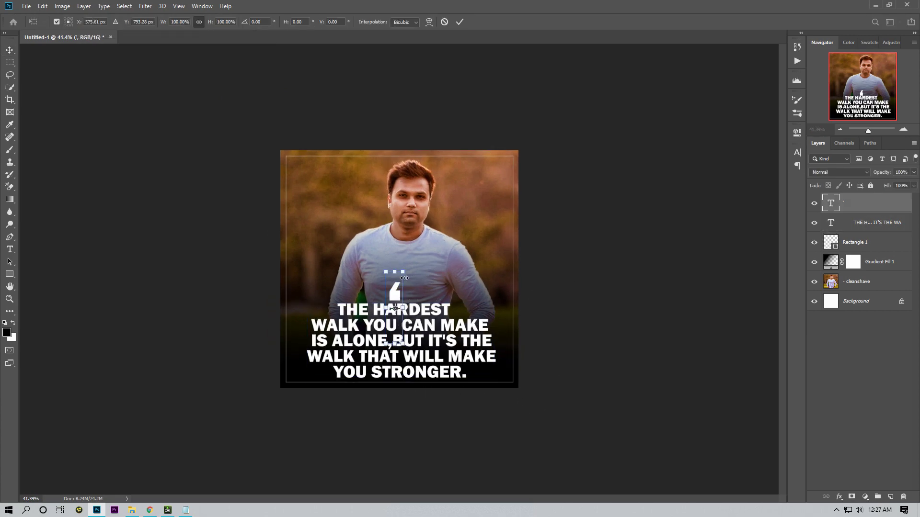
pyautogui.moveTo(403, 271)
pyautogui.mouseDown()
pyautogui.moveTo(405, 263)
pyautogui.moveTo(403, 289)
pyautogui.mouseUp()
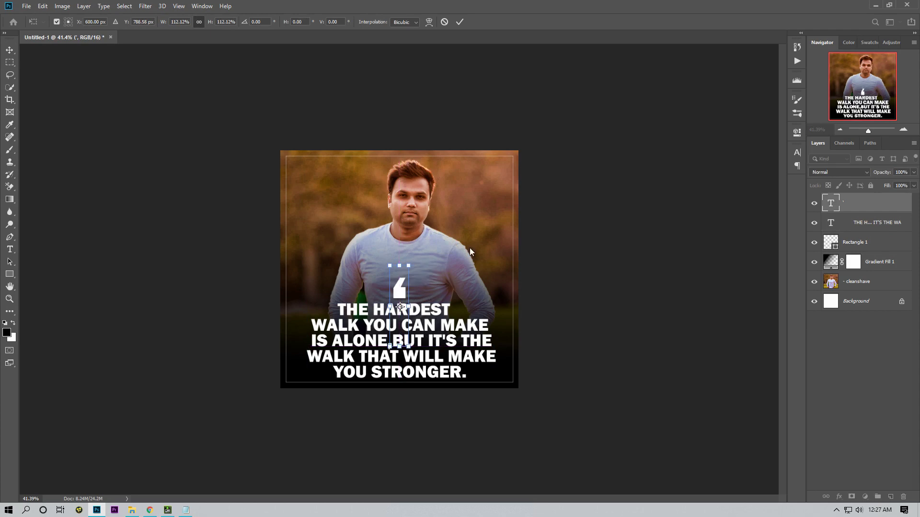
pyautogui.click(459, 21)
pyautogui.hotkey('ctrl', '+')
pyautogui.hotkey('ctrl', '+')
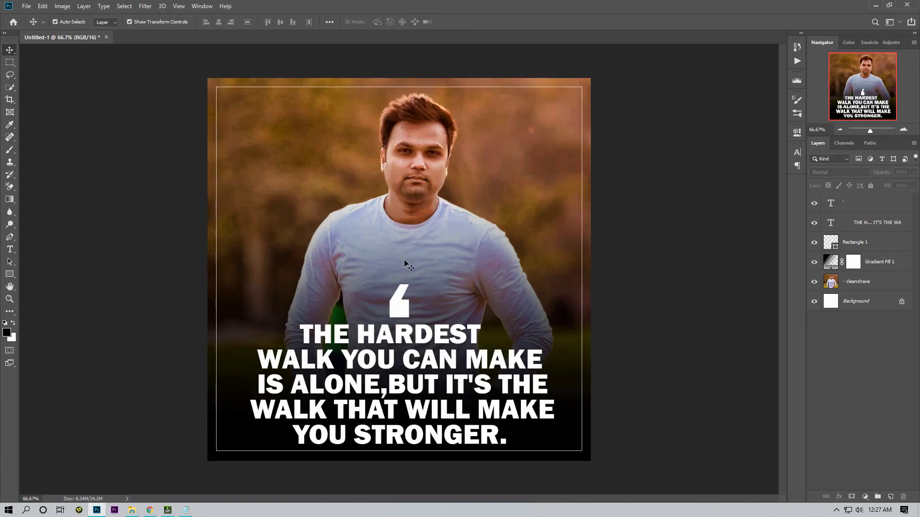
pyautogui.scroll(-1, 405, 264)
# Save the poster to the Desktop as a JPEG named 'rm' with default JPEG options.
pyautogui.click(27, 7)
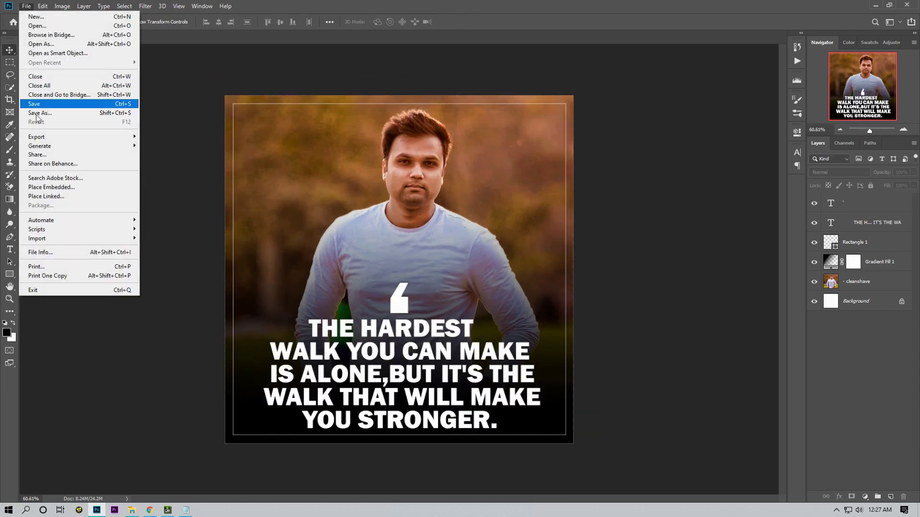
pyautogui.click(72, 104)
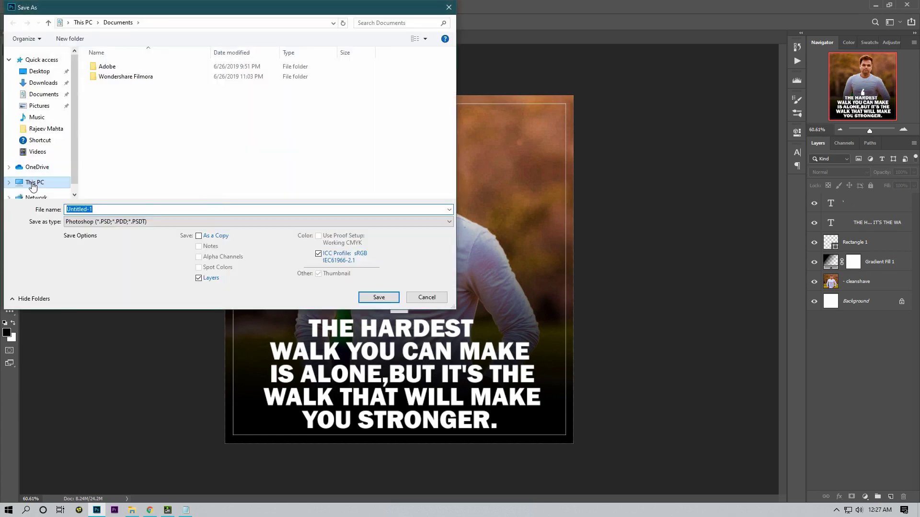
pyautogui.click(39, 70)
pyautogui.doubleClick(106, 211)
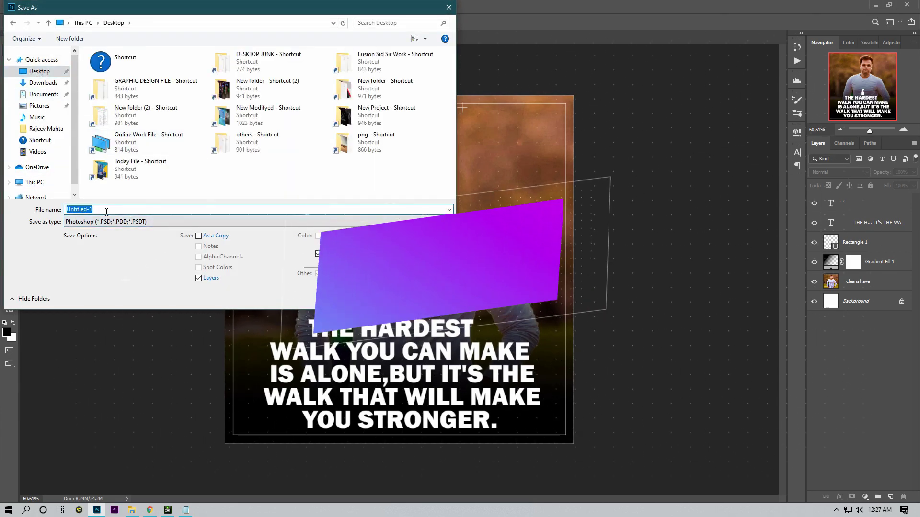
pyautogui.write('rm')
pyautogui.click(139, 221)
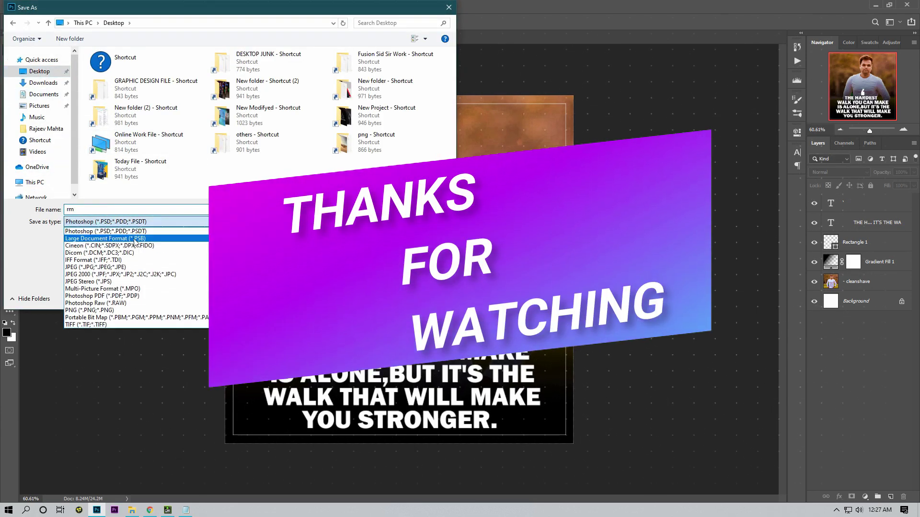
pyautogui.click(120, 264)
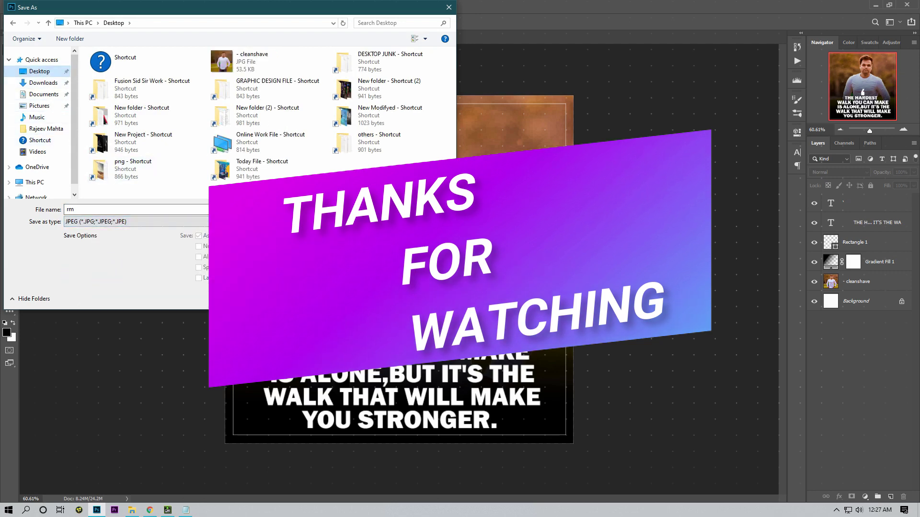
pyautogui.press('Return')
pyautogui.click(518, 132)
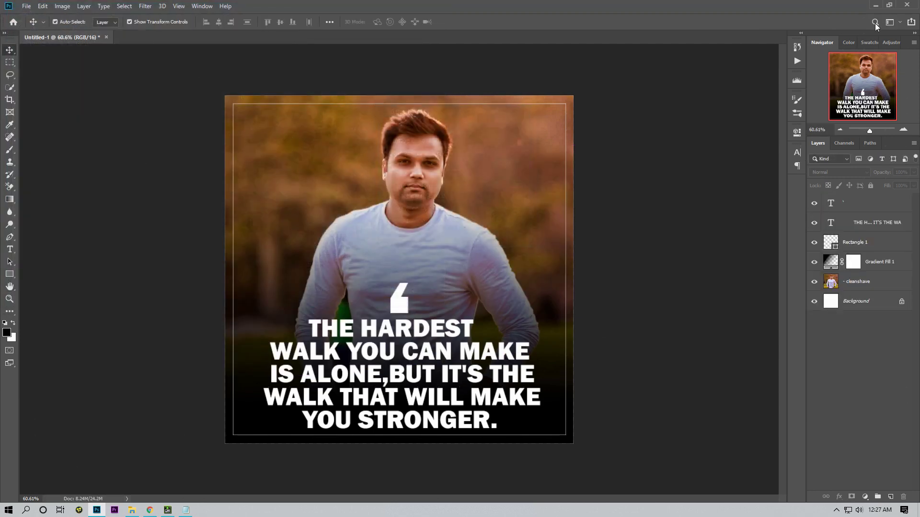